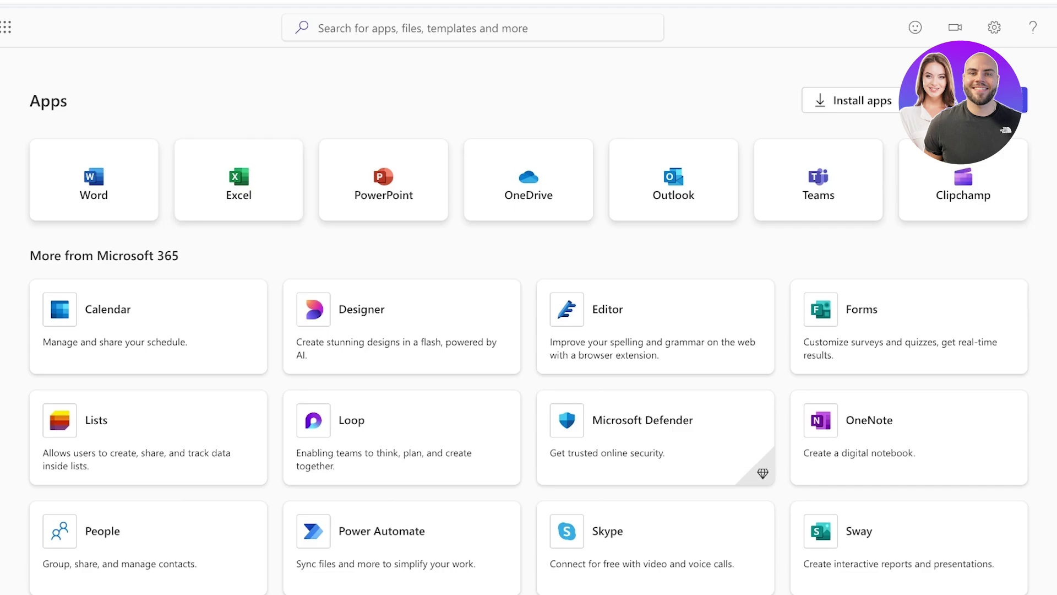
- Look over the Microsoft 365 app list and the Sway product page describing newsletters, presentations and communications
scroll(528, 319, down, 2)
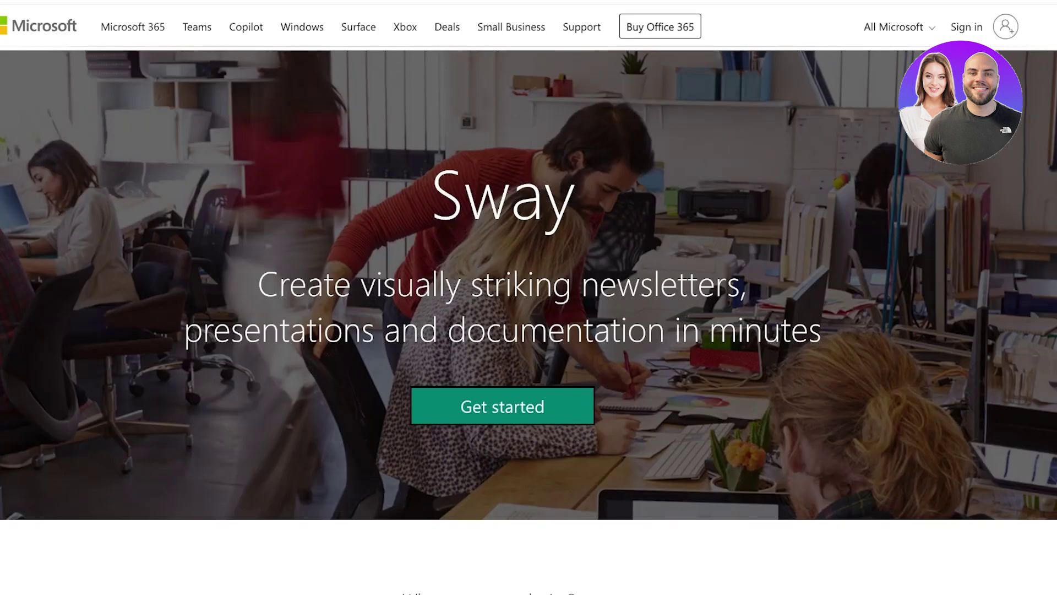
scroll(529, 298, down, 8)
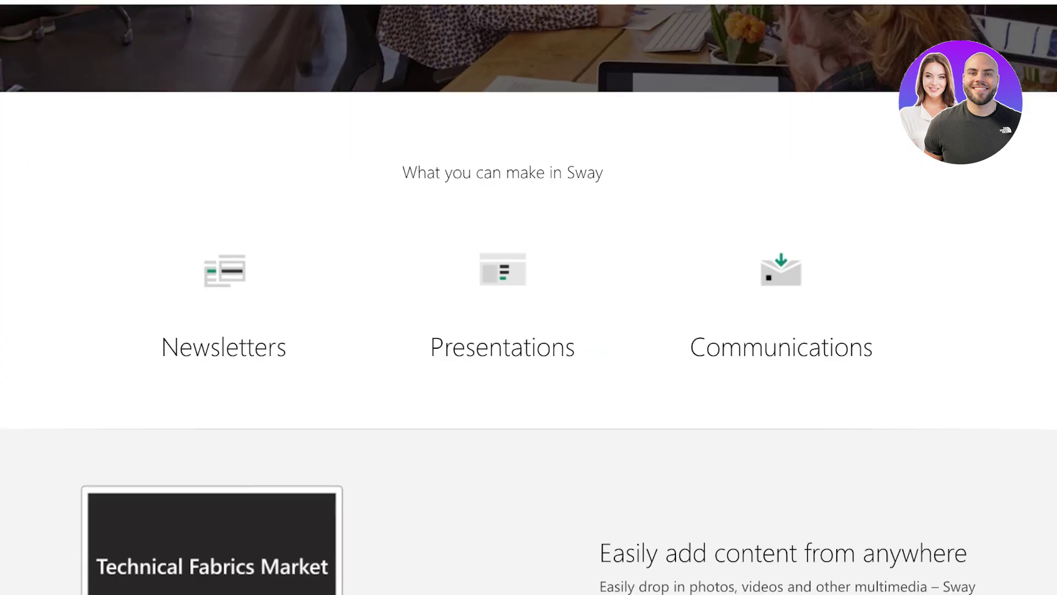
scroll(528, 298, up, 7)
scroll(529, 297, down, 8)
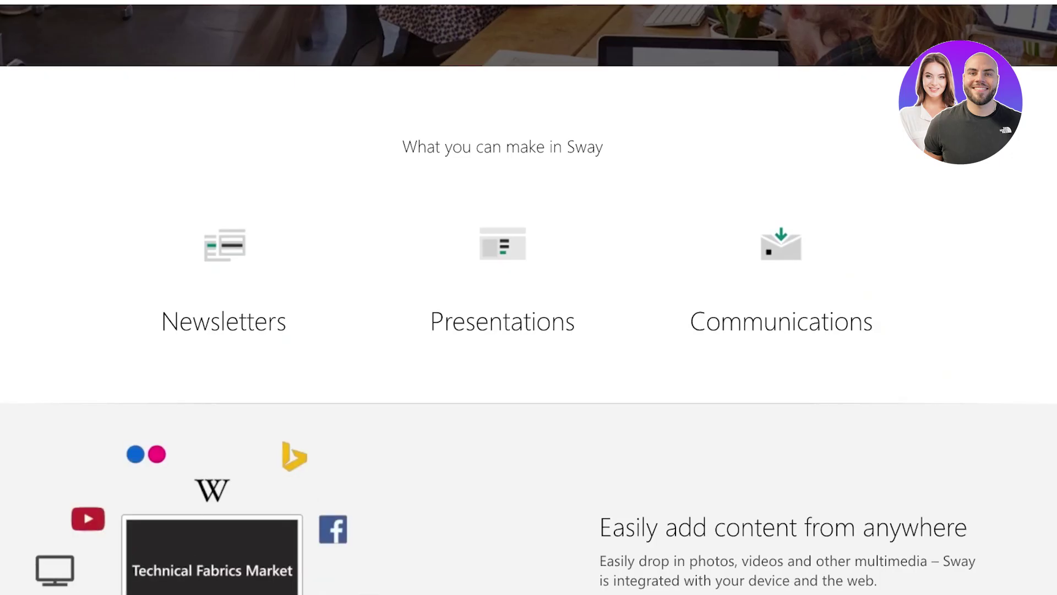
scroll(528, 297, down, 6)
scroll(528, 297, down, 8)
scroll(528, 297, up, 19)
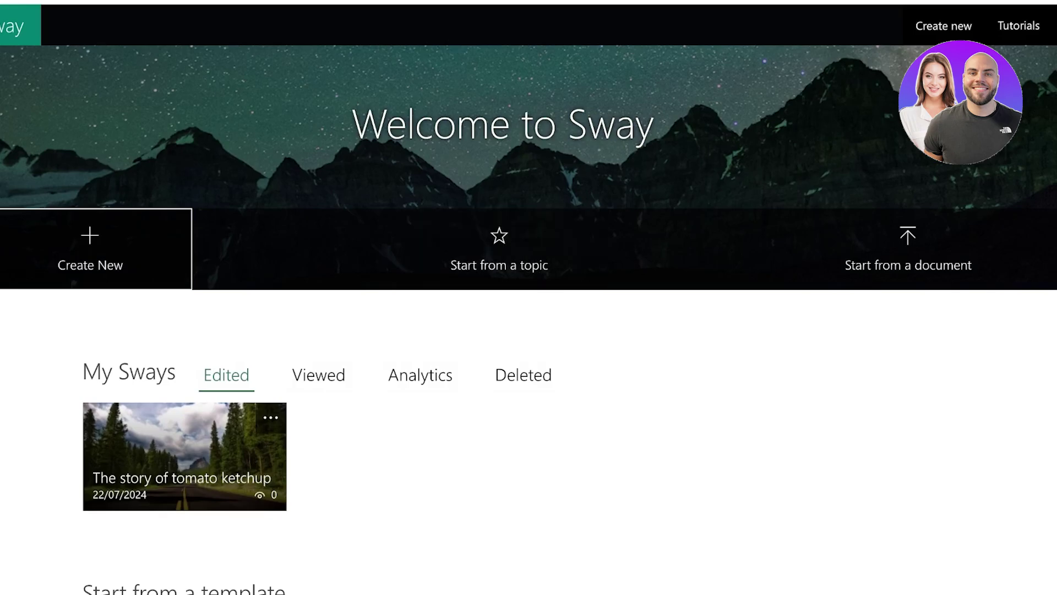
- Examine the templates and featured Sways on the Sway start page and the option to start from a topic
scroll(528, 297, down, 3)
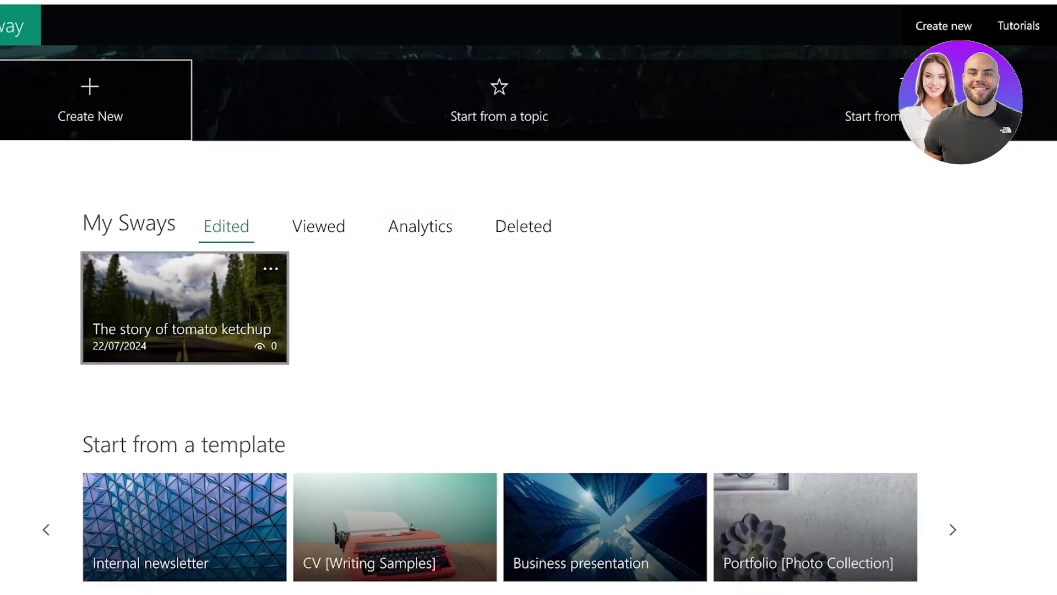
scroll(529, 297, down, 6)
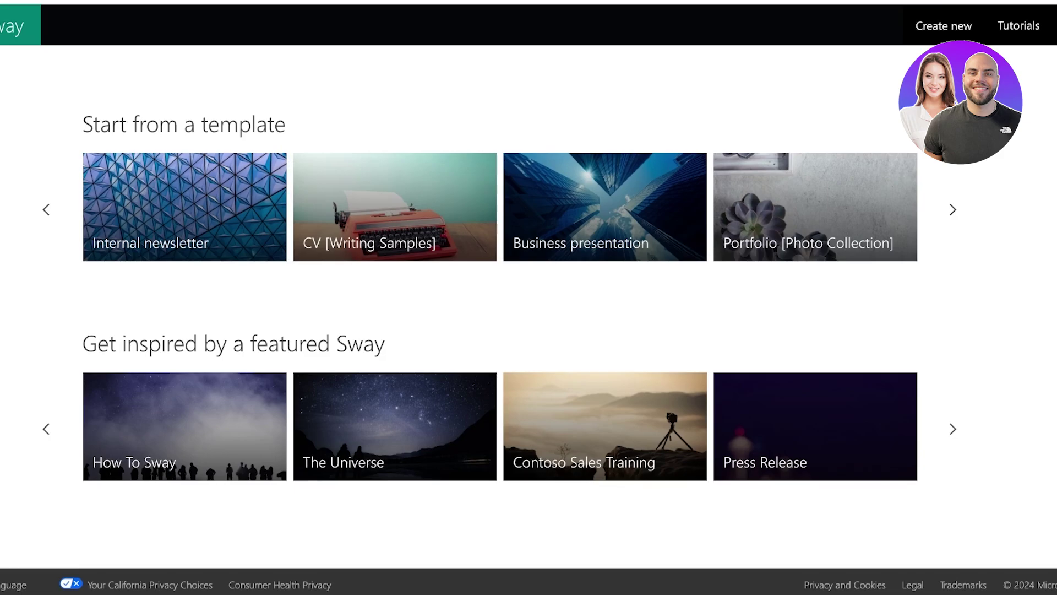
scroll(528, 297, up, 8)
click(499, 220)
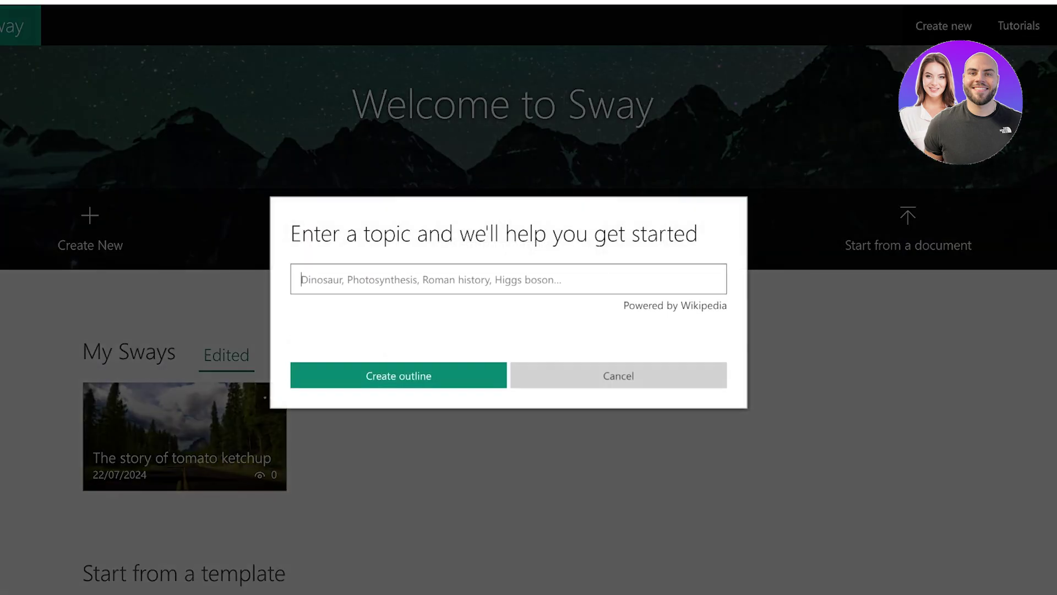
click(618, 375)
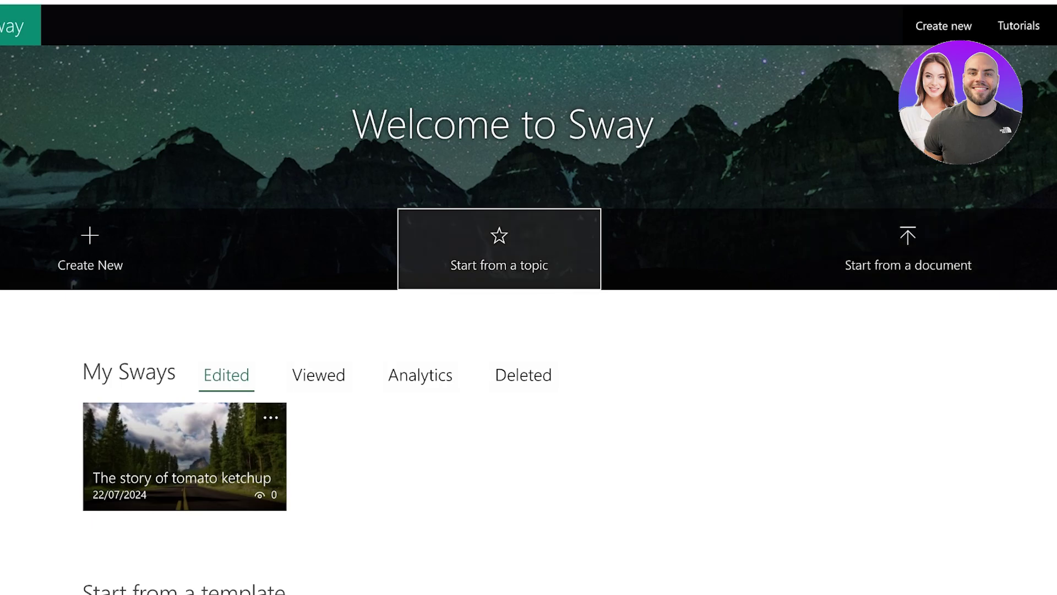
- Begin a new Sway from a topic and enter "Organizational Psycholgy" as the topic
click(499, 249)
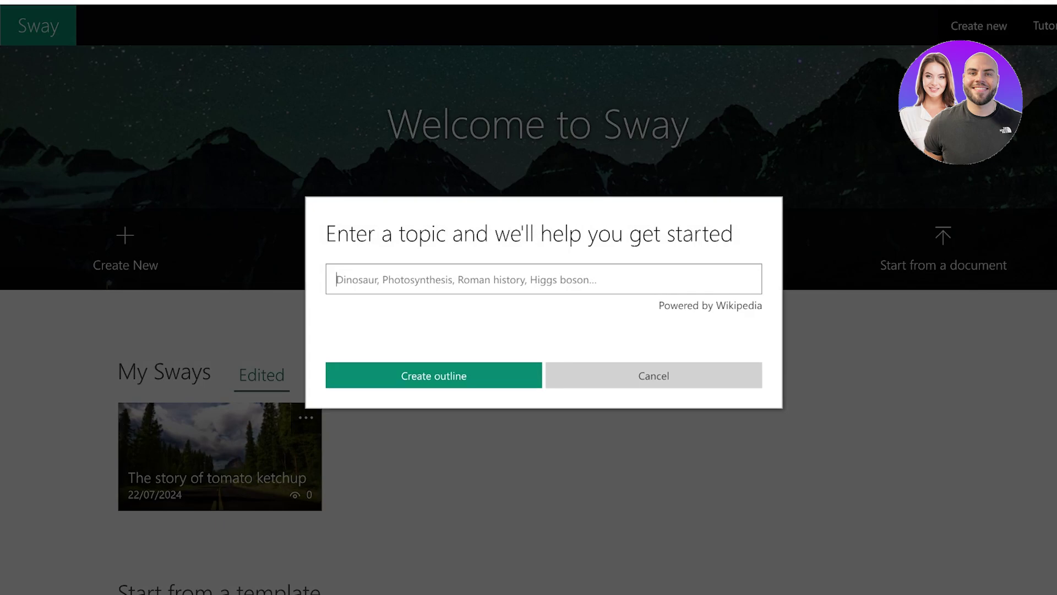
text(psyc)
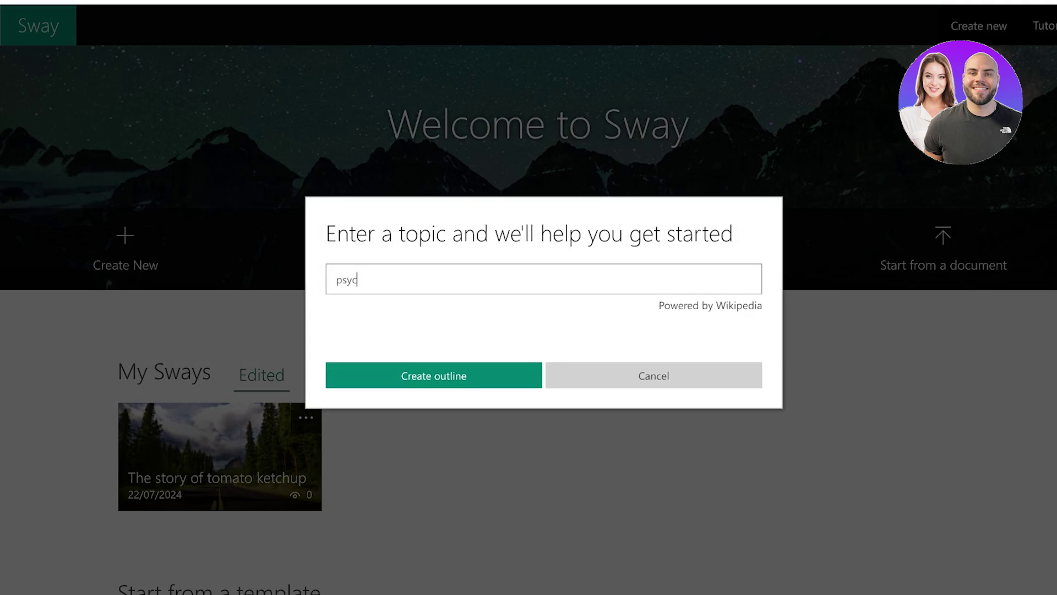
text(hologu)
key(BackSpace)
key(BackSpace)
key(BackSpace)
key(BackSpace)
key(BackSpace)
key(BackSpace)
key(BackSpace)
key(BackSpace)
key(BackSpace)
text(Organizational Psycholgy)
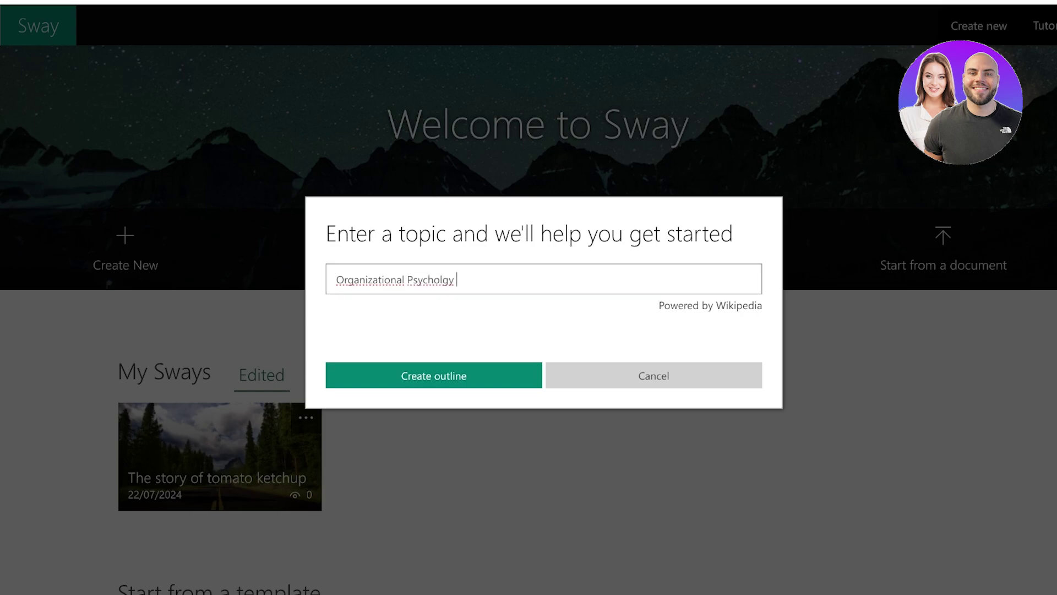
- Correct the topic to "Organisational Psychology" and create the outline from the suggested topic "Subfields of psychology"
double_click(423, 280)
text(Psychology)
double_click(368, 279)
text(Organisational)
key(Tab)
key(Return)
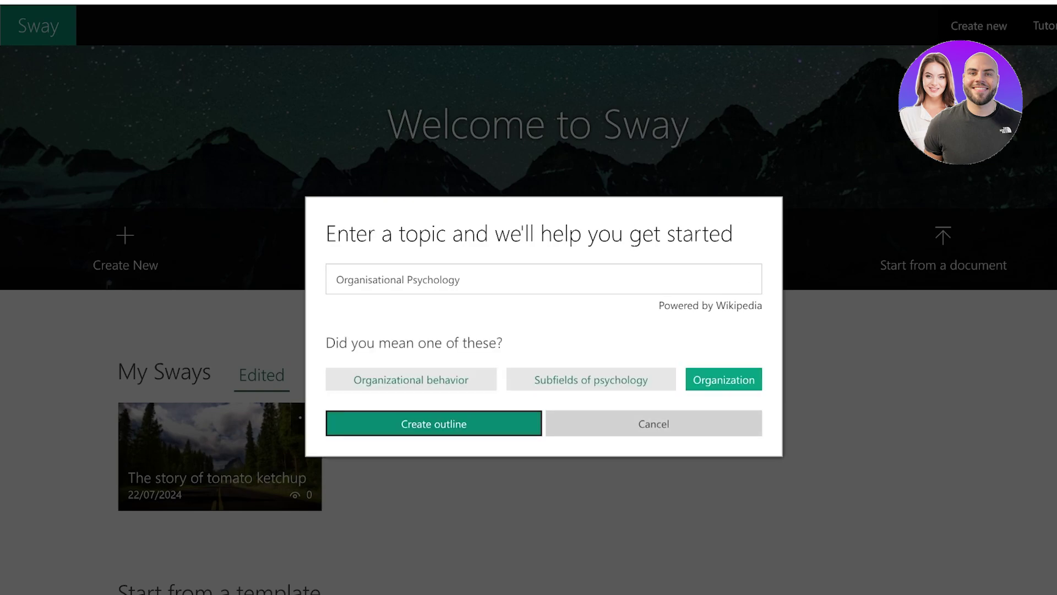
click(590, 380)
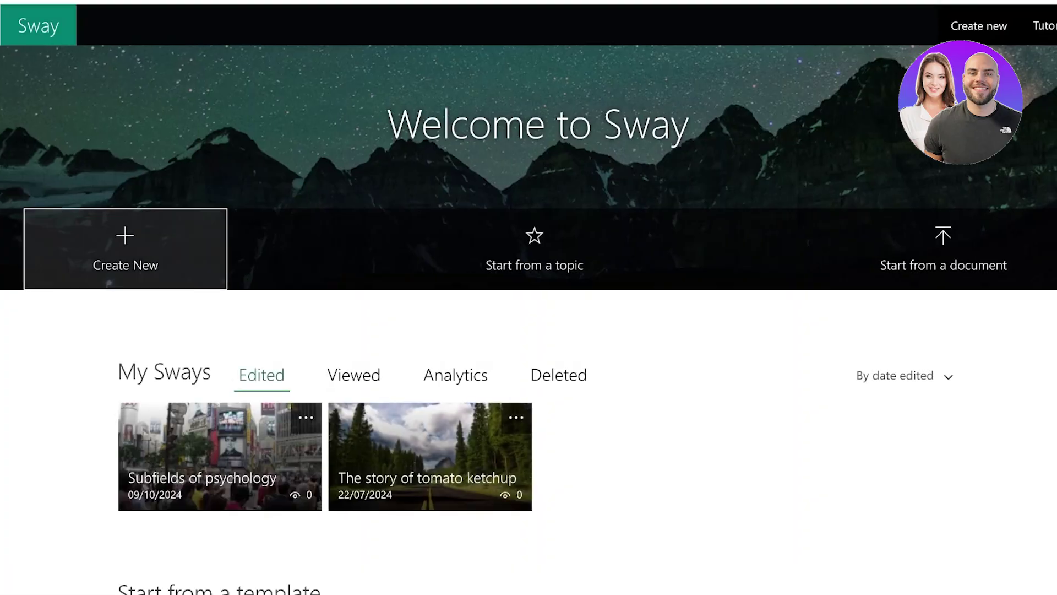
- Create a blank Sway and title it "Organizational / Industrial Psychology"
click(125, 249)
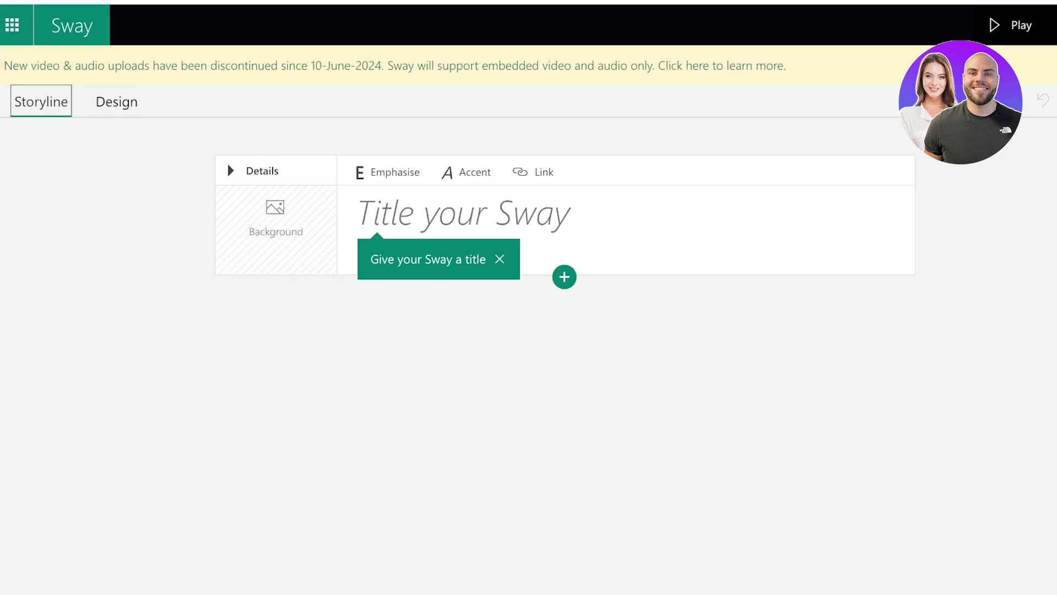
click(117, 102)
click(41, 102)
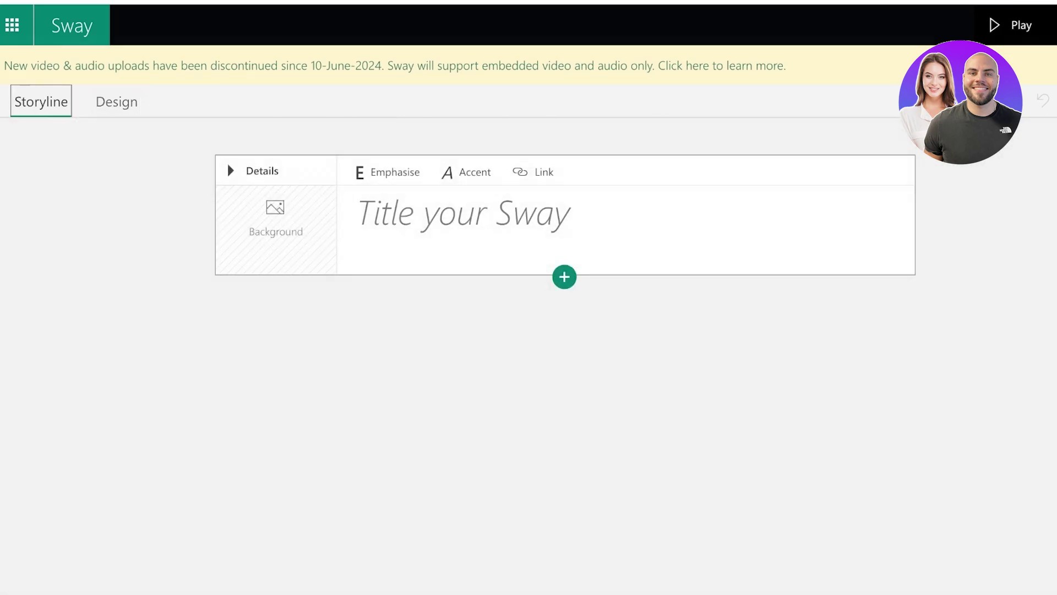
click(465, 213)
text(Organizational / I)
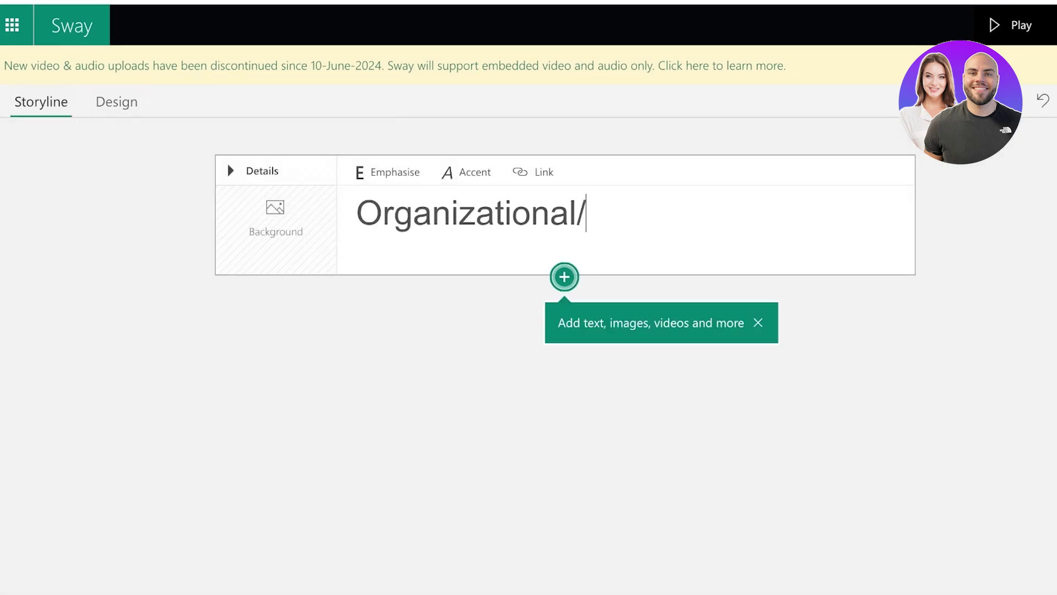
text(ndustrial Psychology)
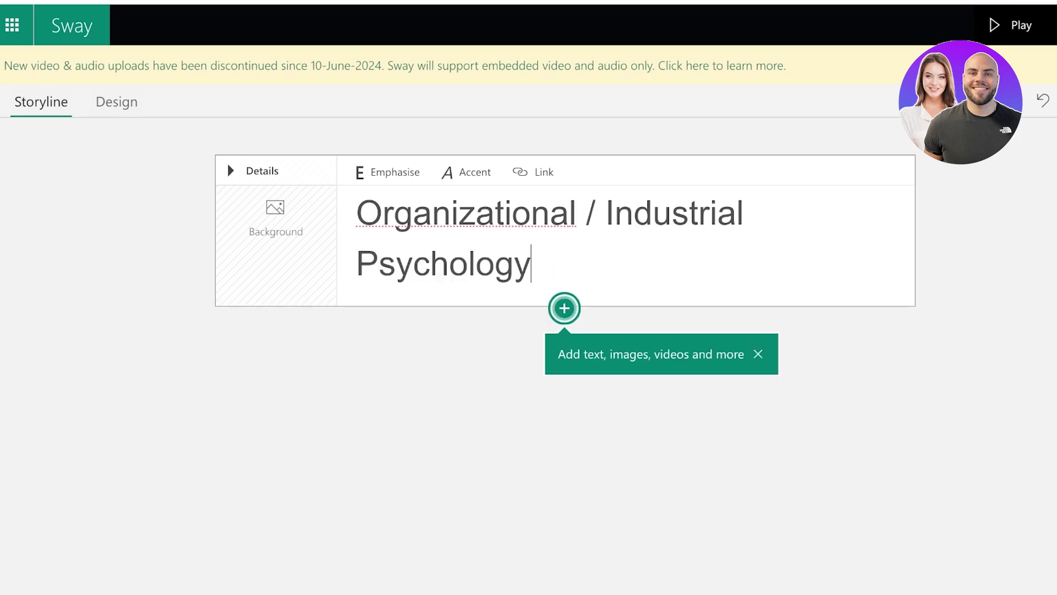
- Set the suggested economy image of euro banknotes as the title card's background and close the image suggestions
click(275, 218)
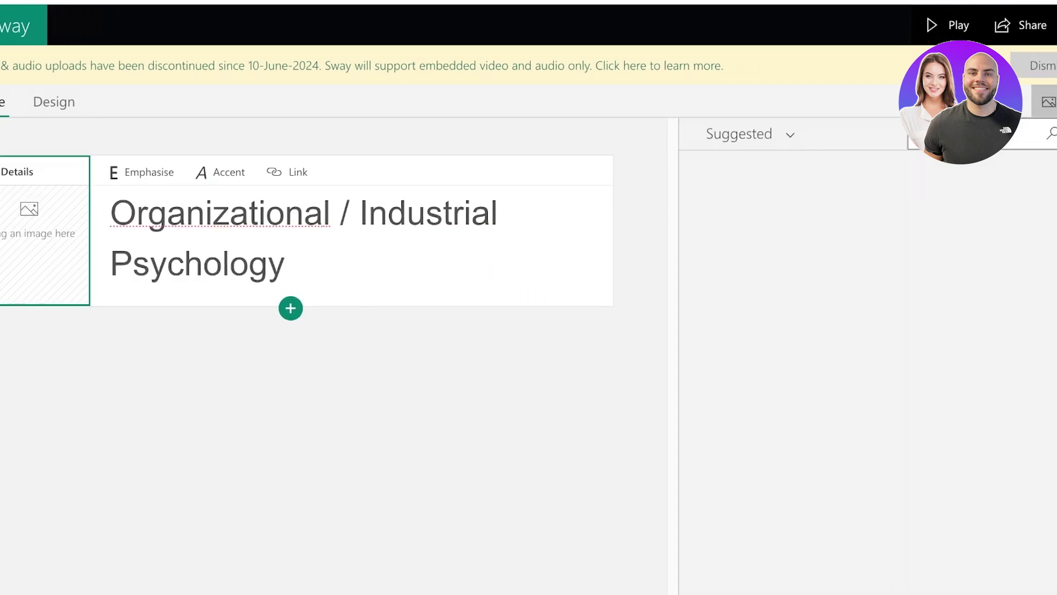
click(755, 451)
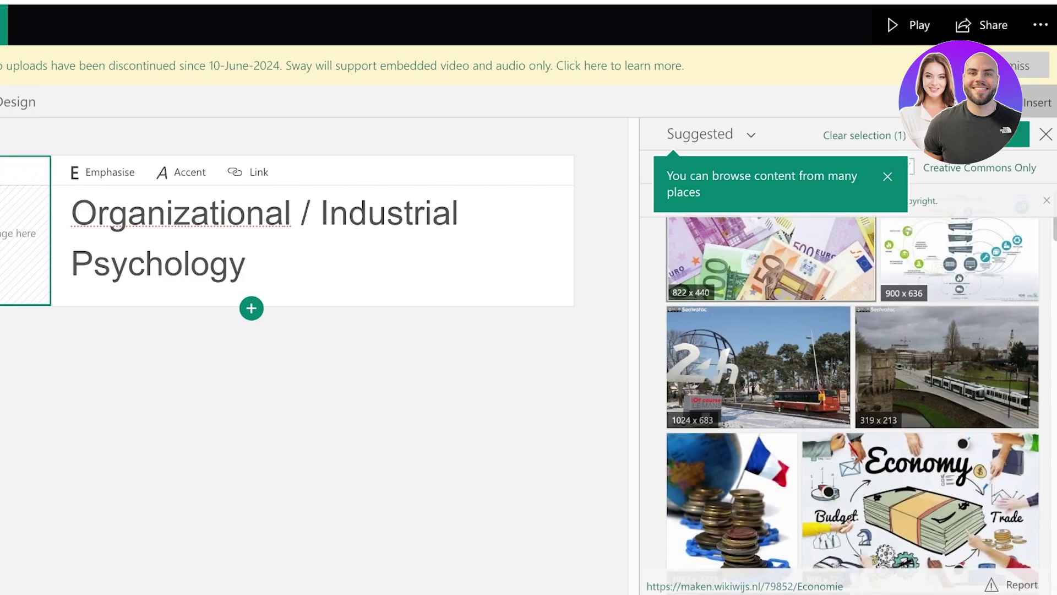
drag(770, 259, 165, 264)
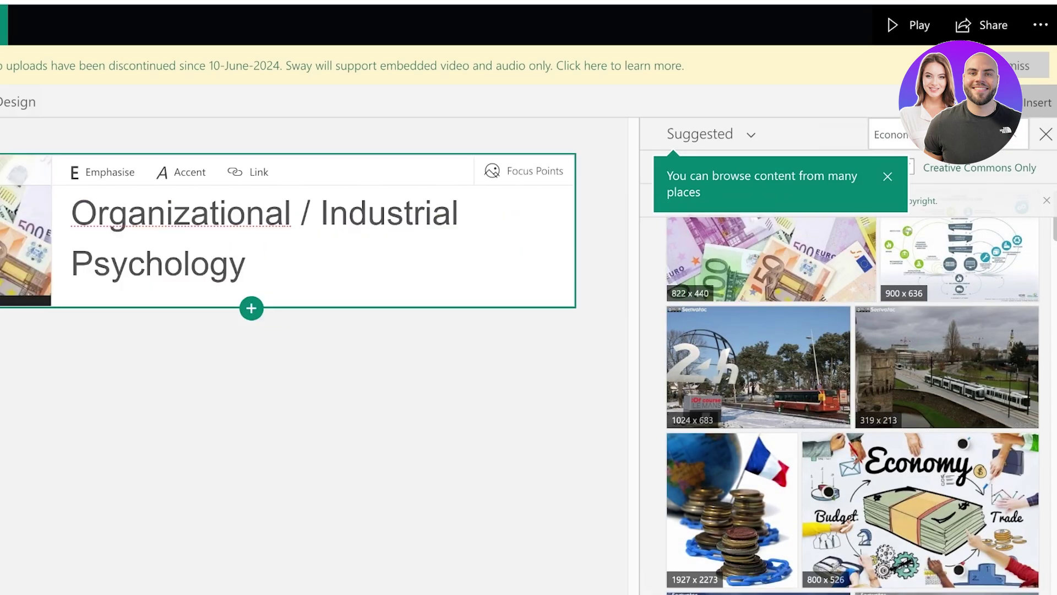
click(710, 133)
click(711, 134)
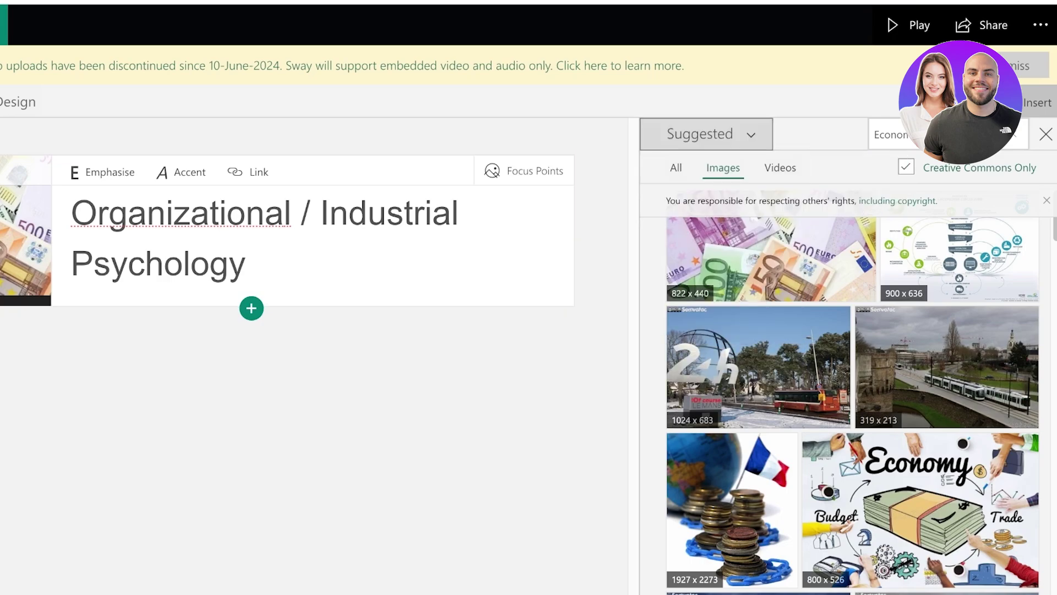
scroll(852, 391, down, 14)
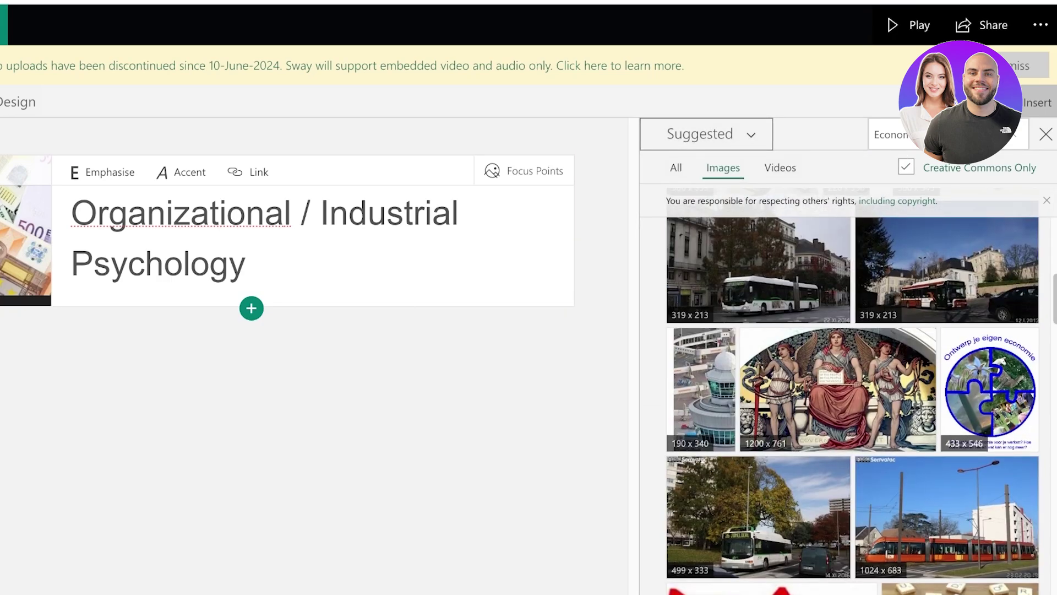
scroll(852, 391, up, 5)
scroll(852, 391, up, 4)
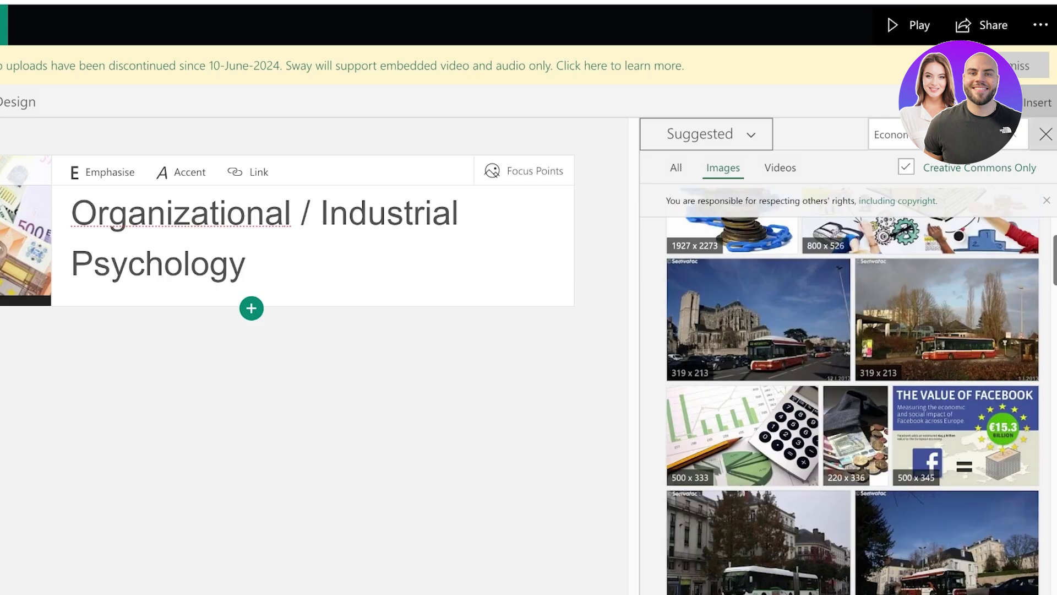
click(1045, 134)
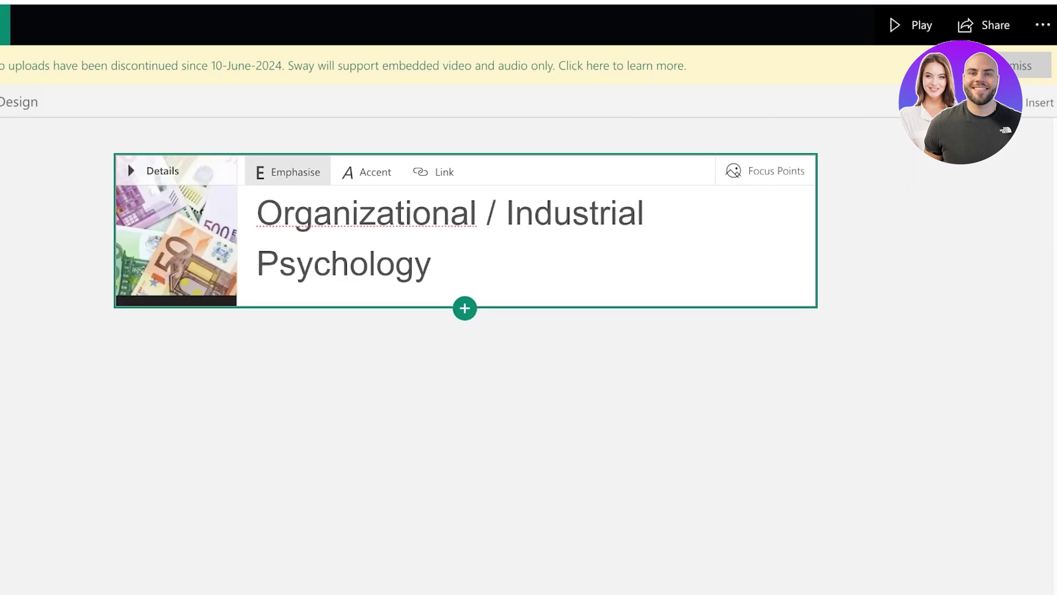
drag(255, 214, 402, 214)
drag(503, 215, 585, 216)
click(532, 265)
click(564, 308)
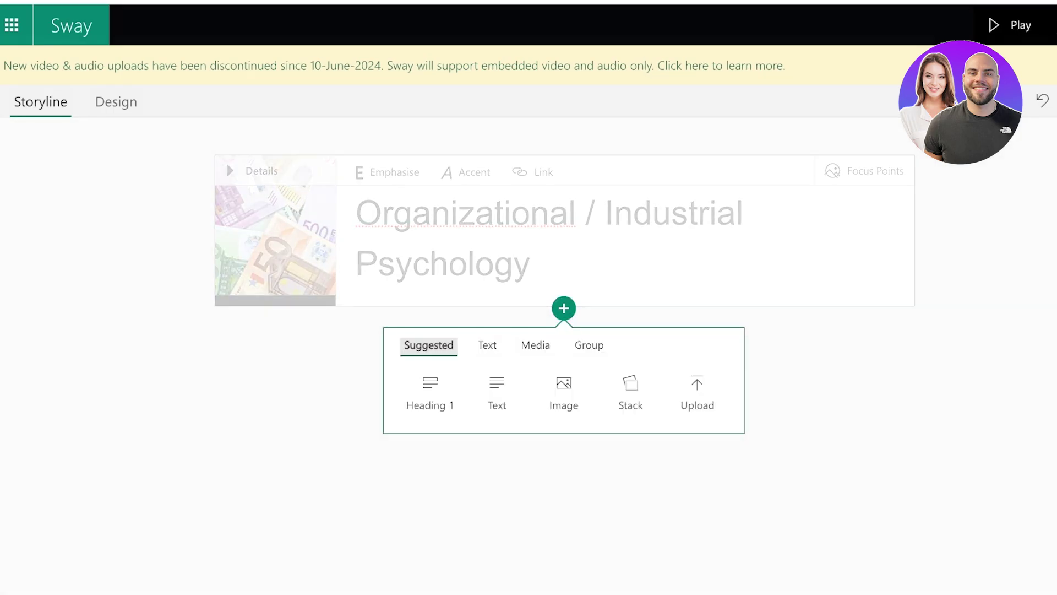
click(564, 308)
click(563, 309)
click(563, 309)
- Preview the title card in the Design view and inspect the focus points of its background image
click(116, 102)
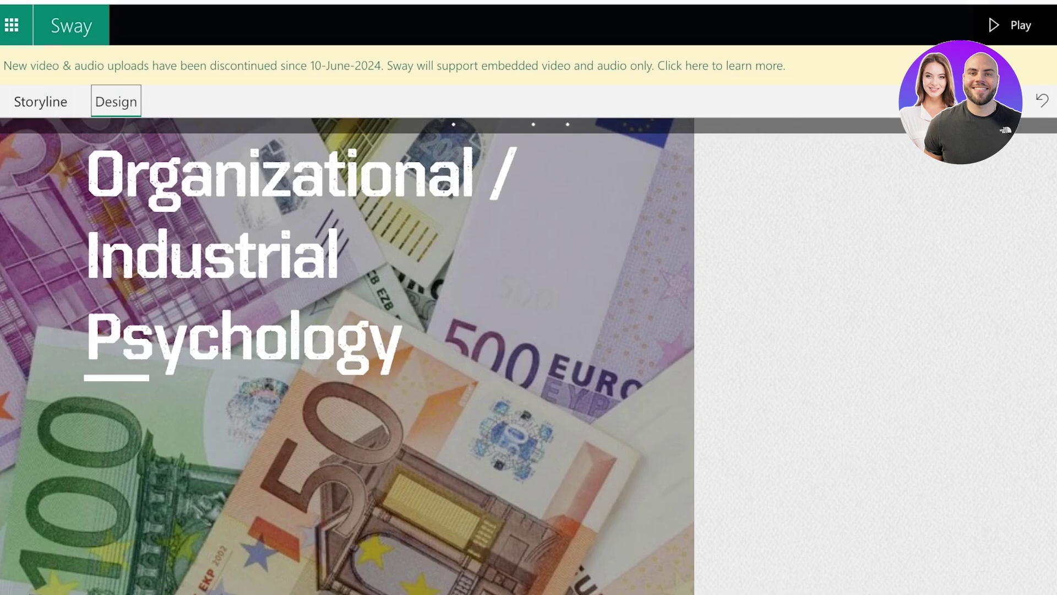
click(41, 102)
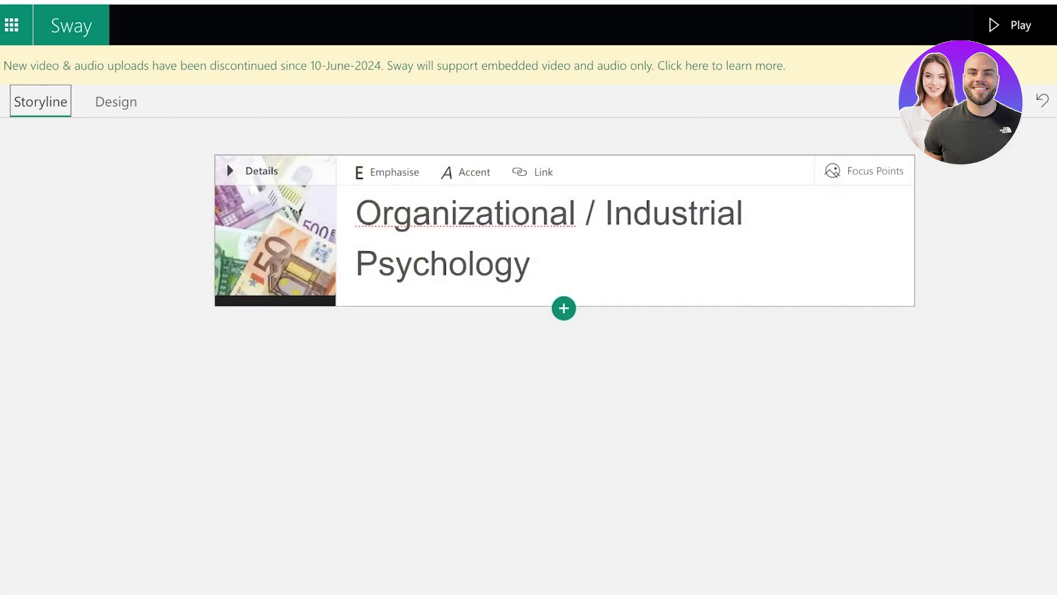
click(864, 171)
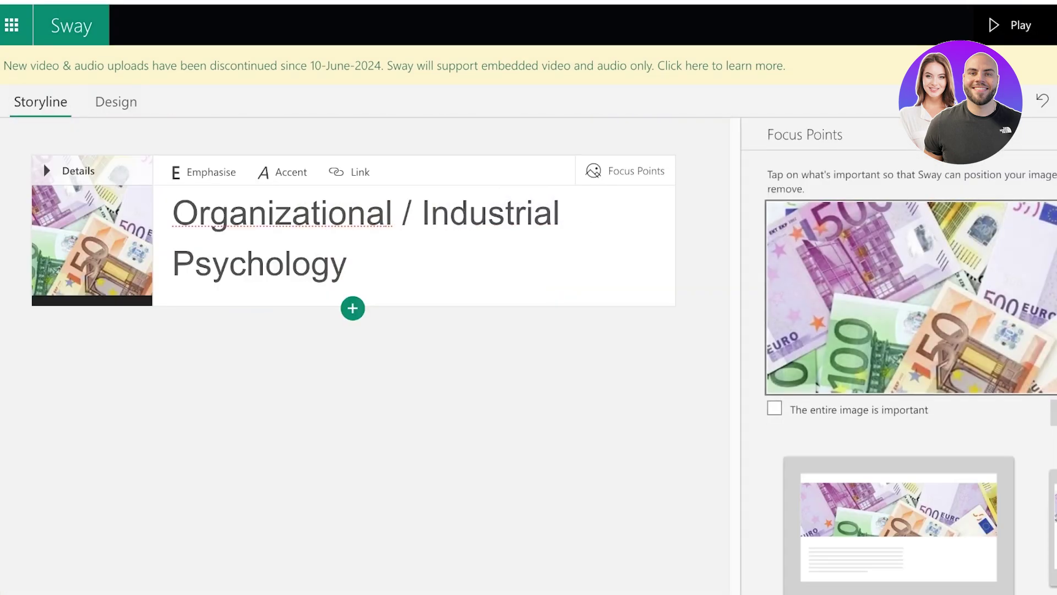
click(76, 182)
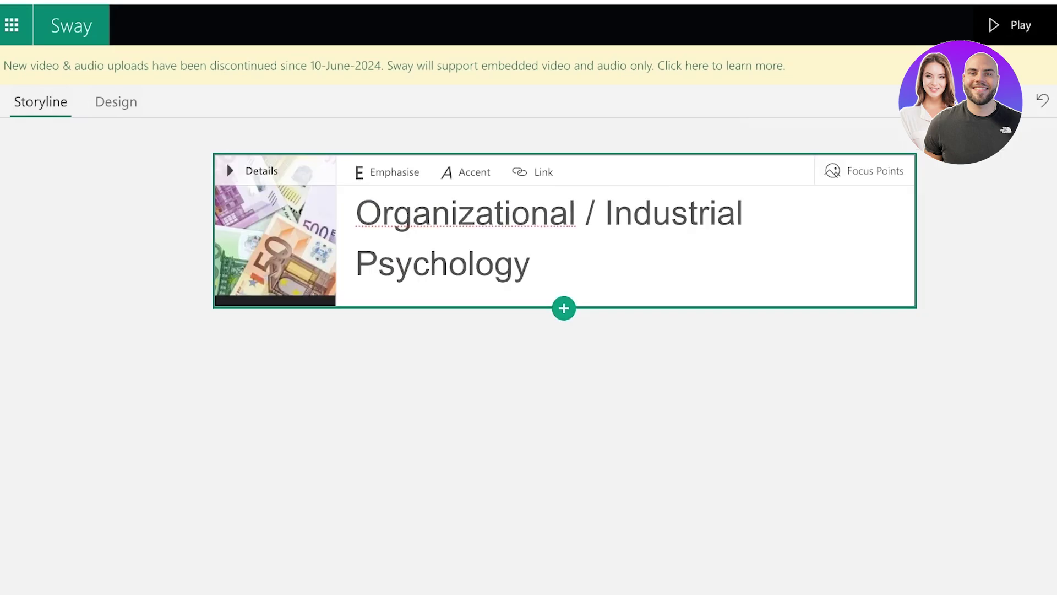
click(564, 309)
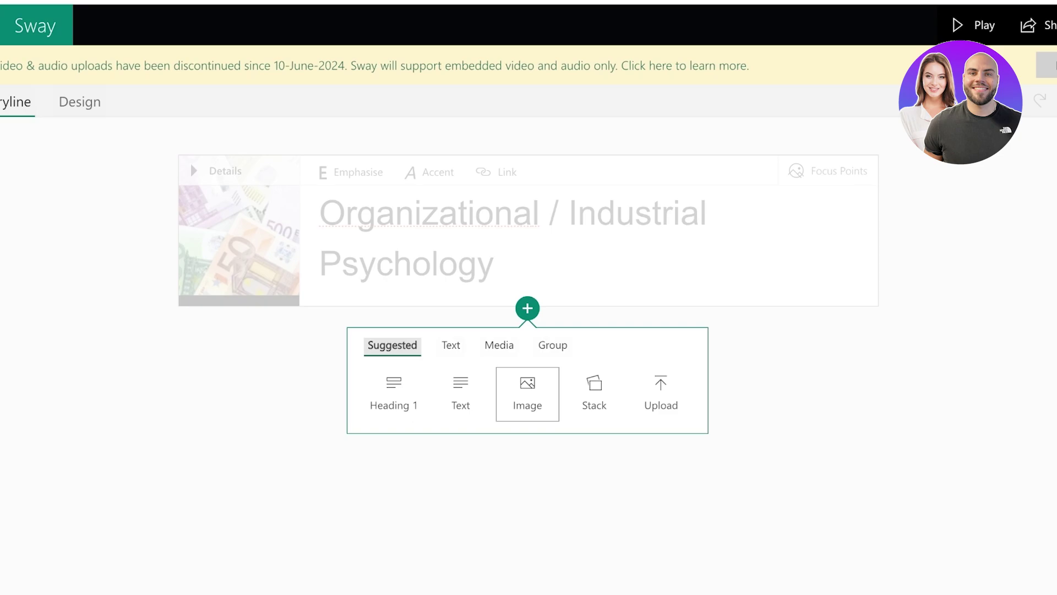
click(451, 346)
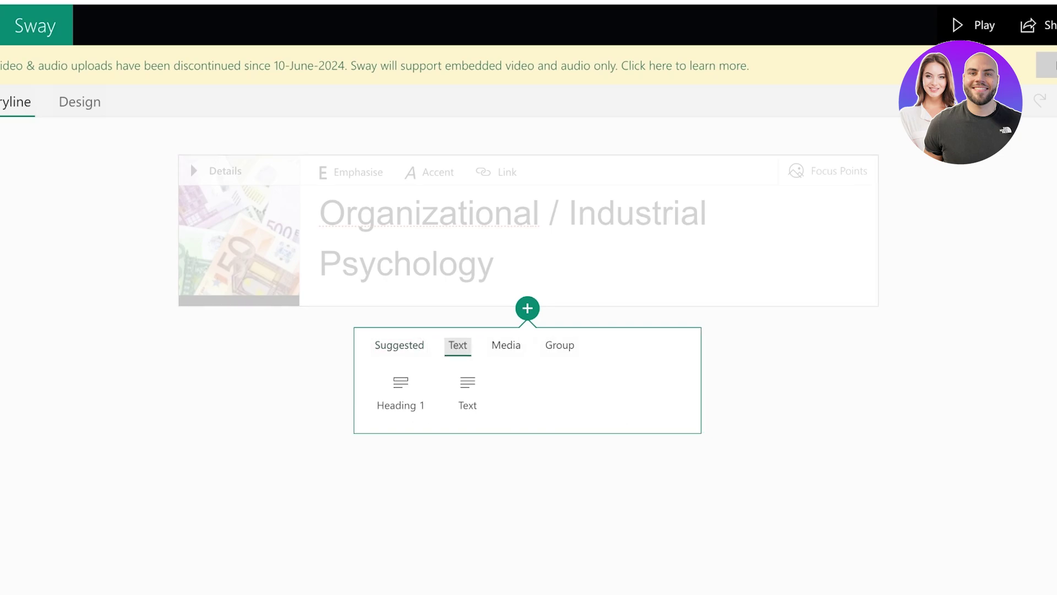
click(500, 346)
click(553, 346)
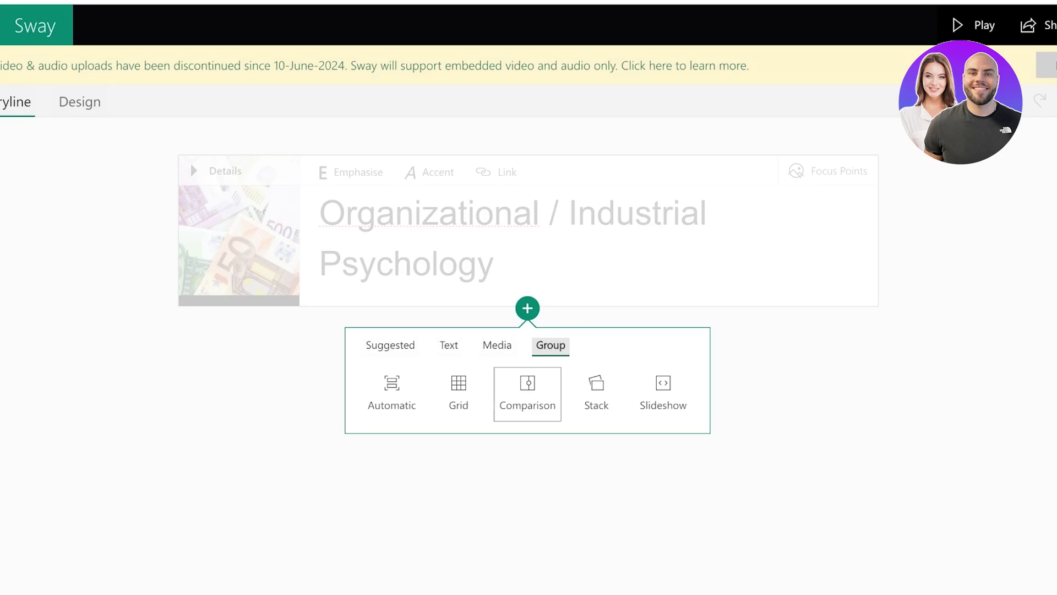
click(450, 345)
click(401, 394)
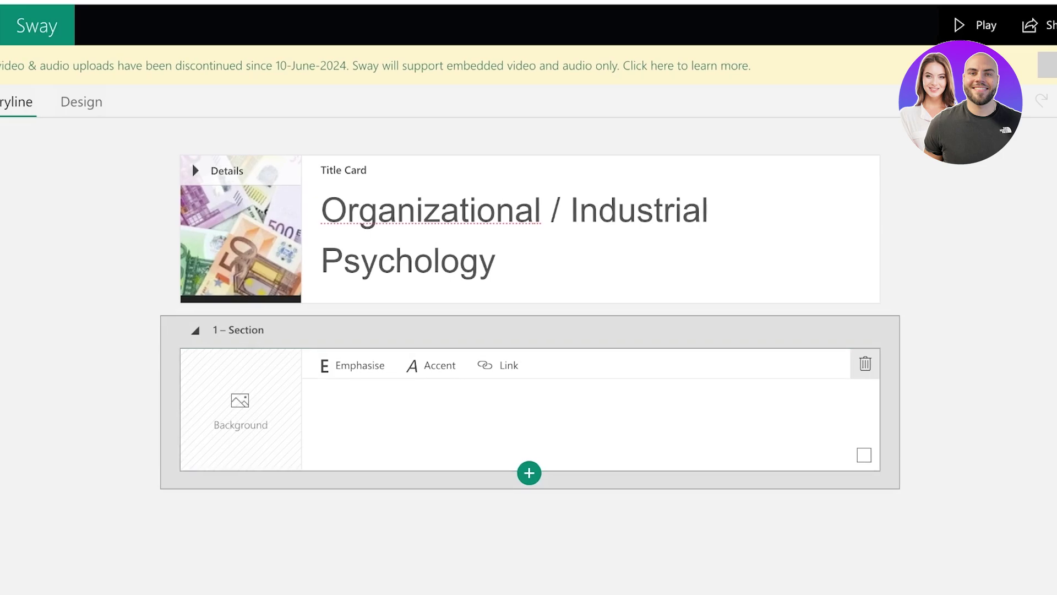
click(863, 363)
- Replace the empty heading section below the title card with a text card reading "The start of a new era!"
click(571, 308)
click(571, 308)
click(503, 392)
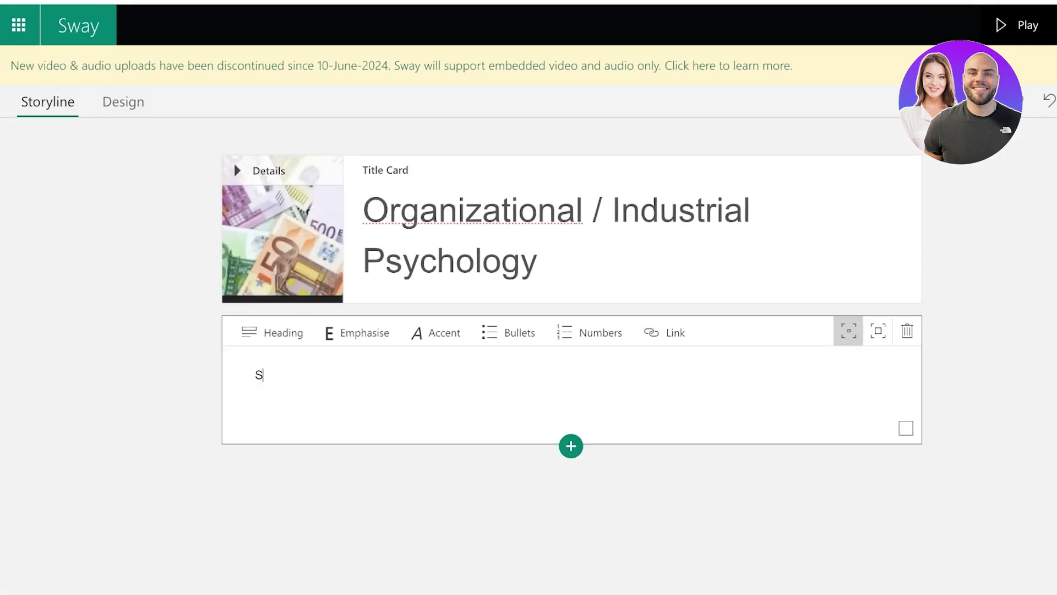
text(The start of )
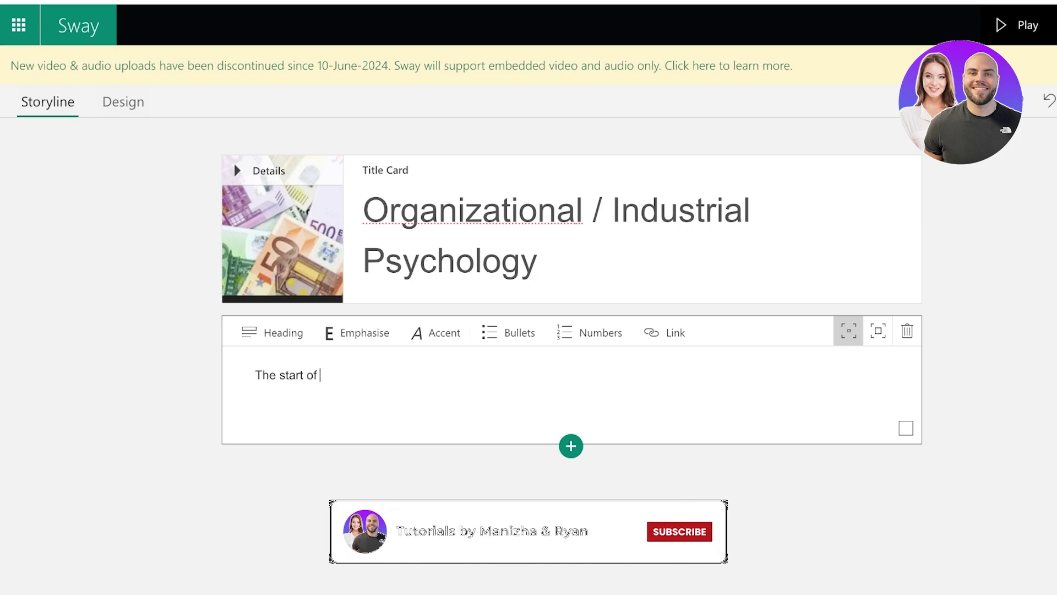
text(a new era!)
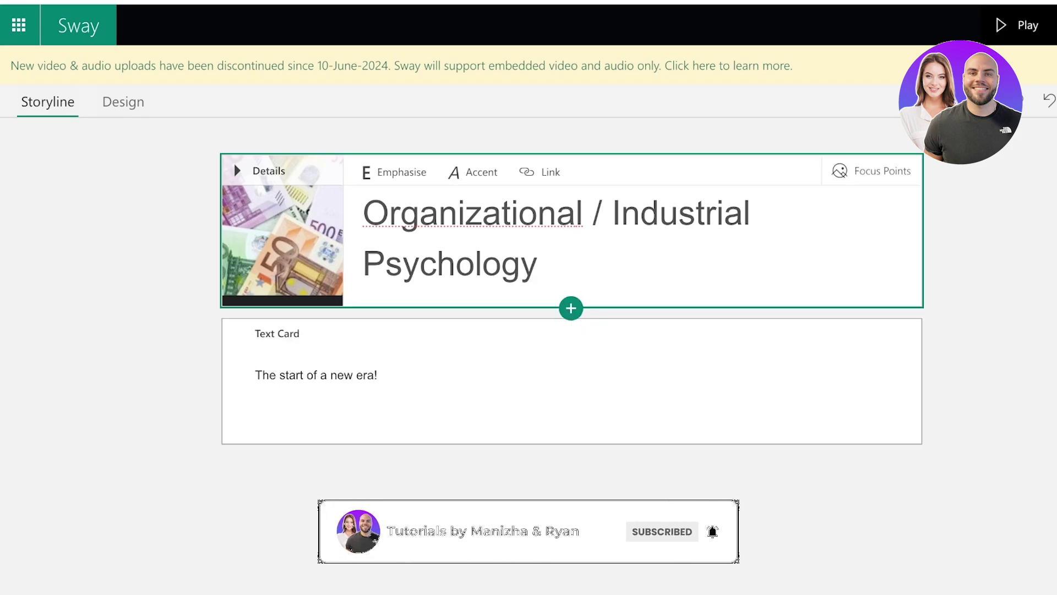
- Check the text card in the Design view and raise its emphasis by one level in the Storyline
click(123, 102)
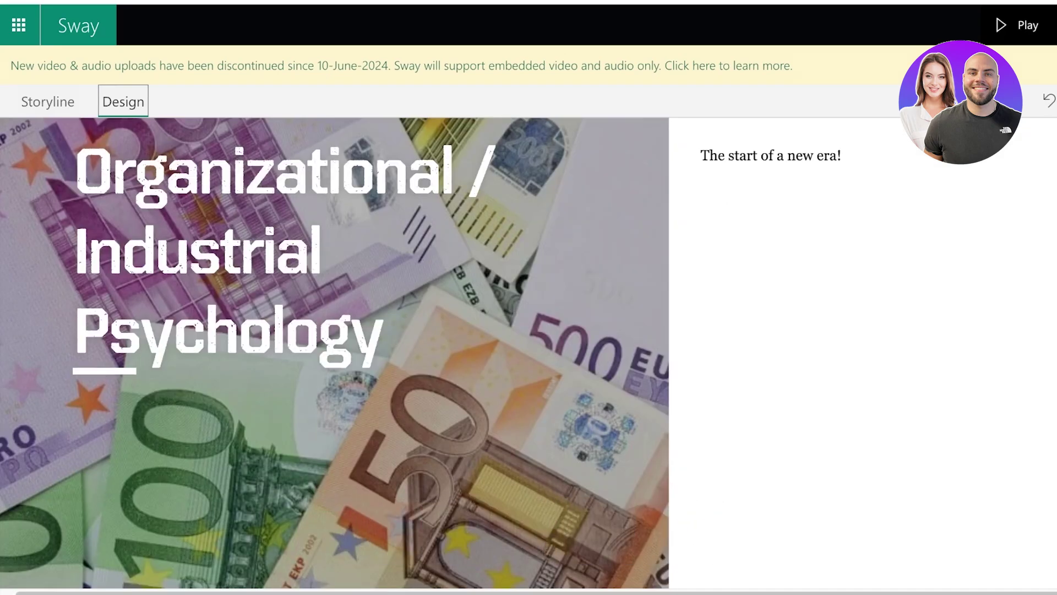
click(48, 101)
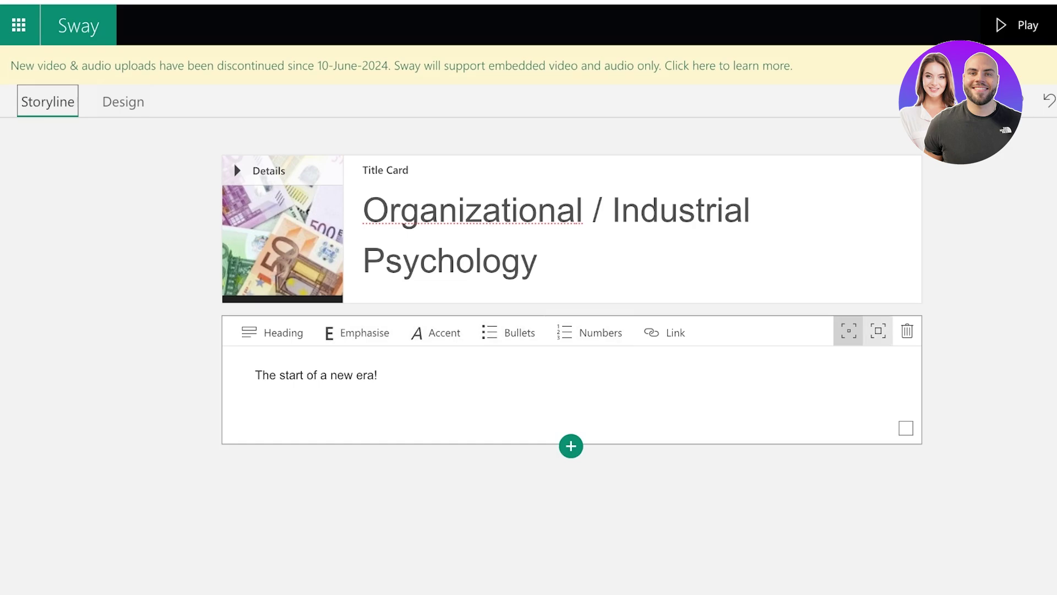
click(877, 330)
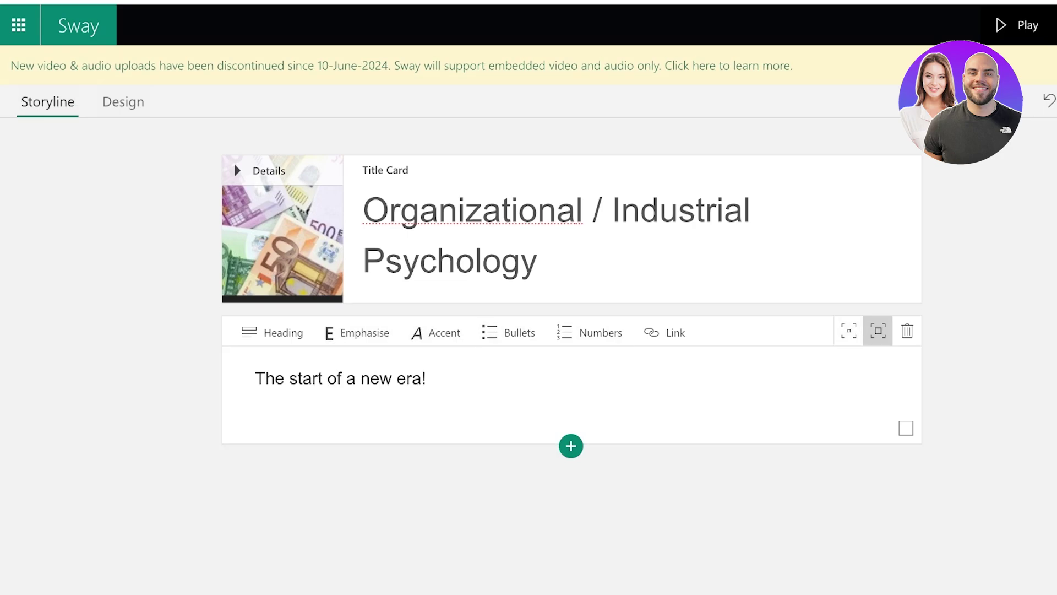
- Add a Heading 1 card below the "The start of a new era!" text card
click(571, 446)
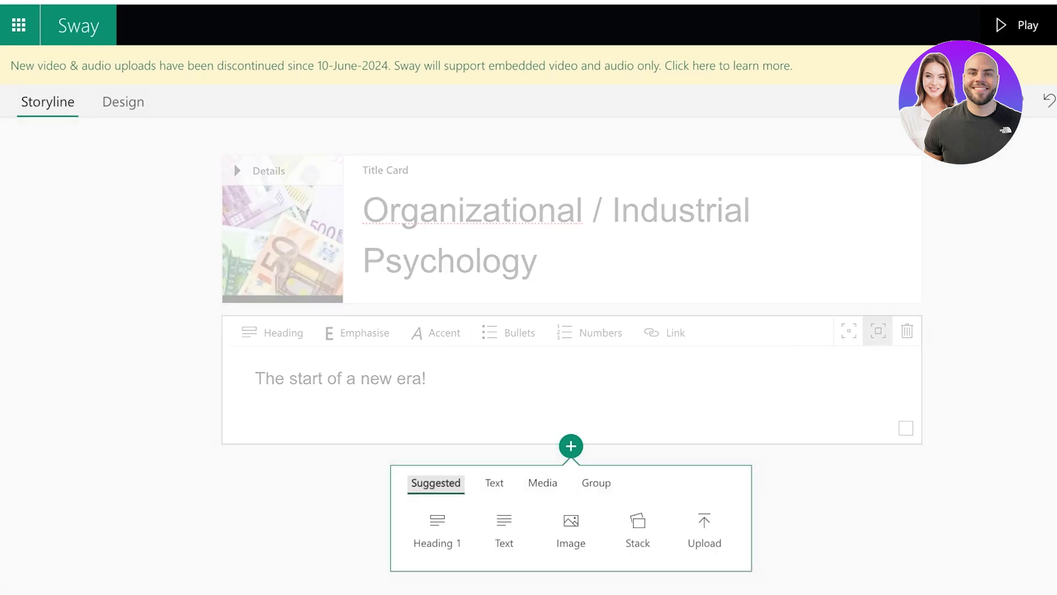
key(Escape)
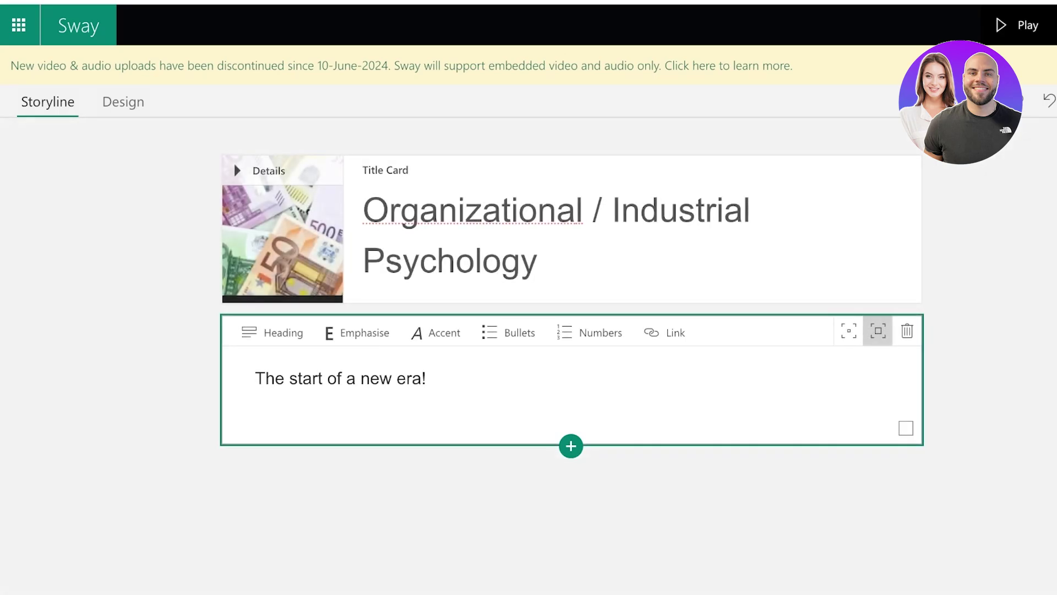
click(571, 445)
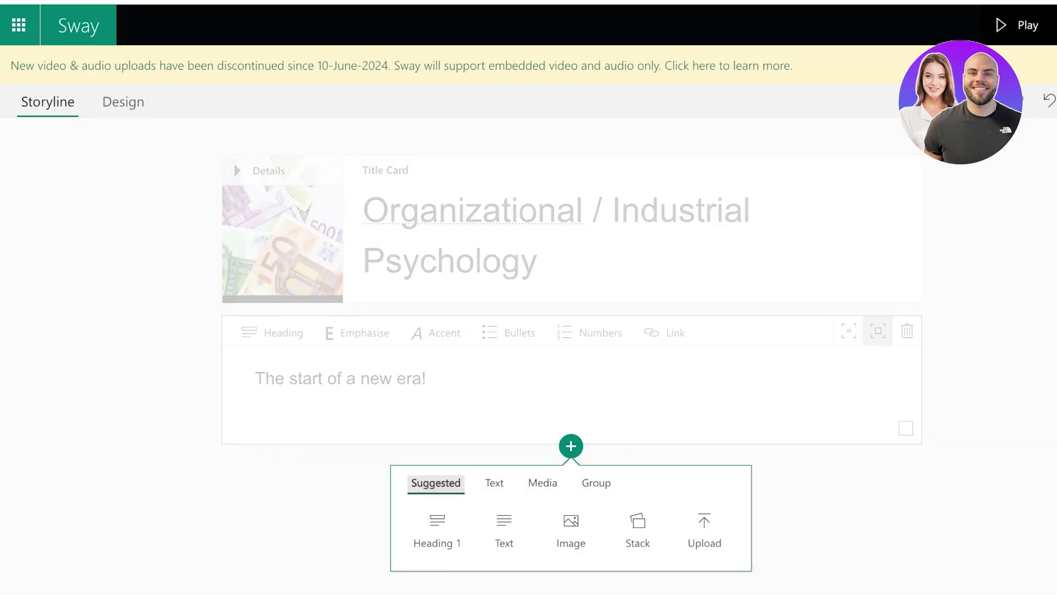
click(435, 528)
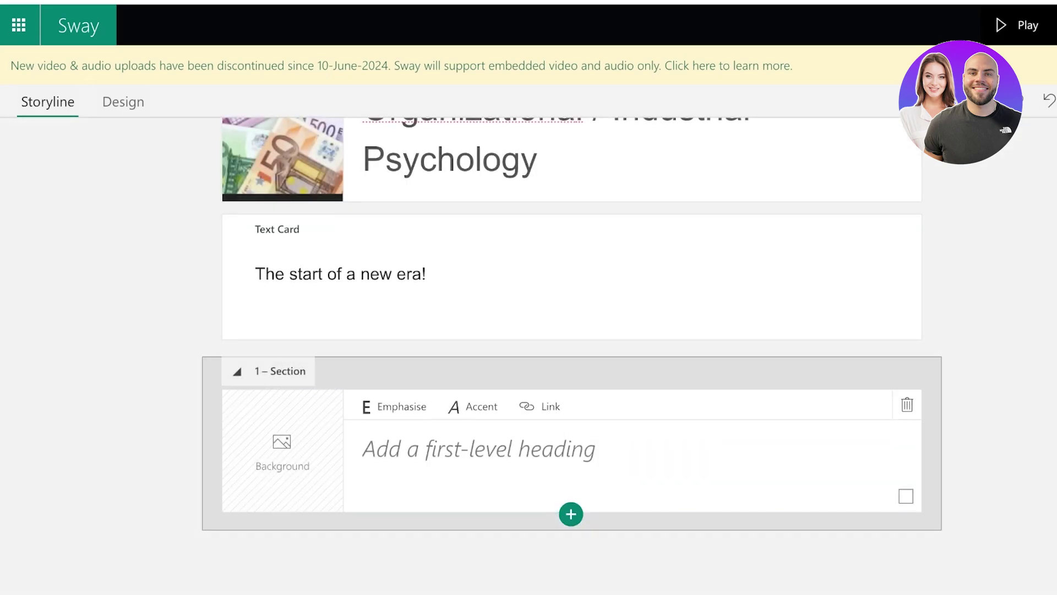
- Search the suggested images for psychology, set the 284 x 399 Freud portrait as the heading section's background, and close the suggestions
click(237, 371)
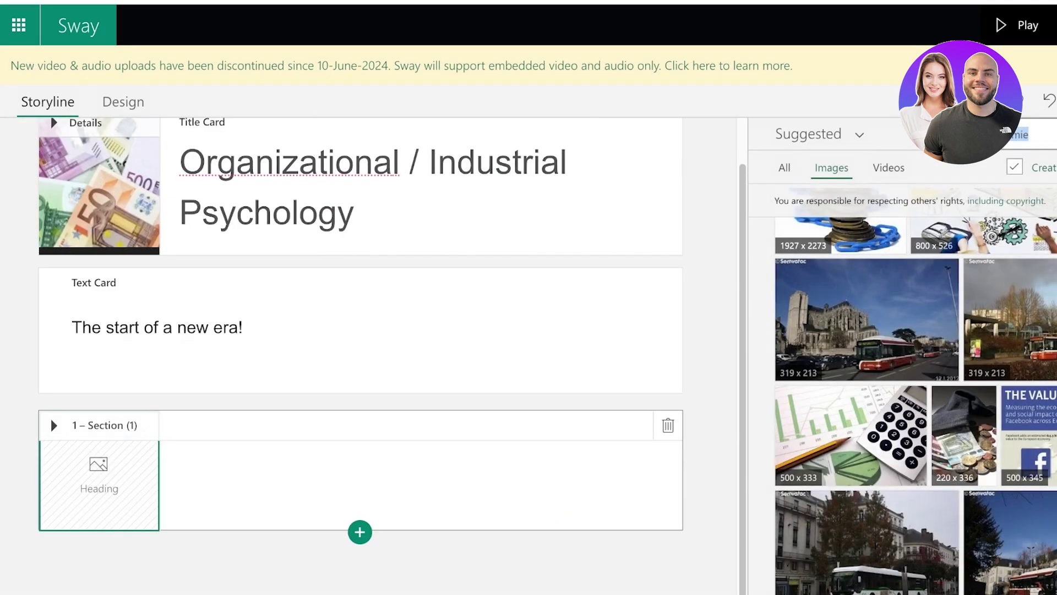
click(963, 134)
text(psycho)
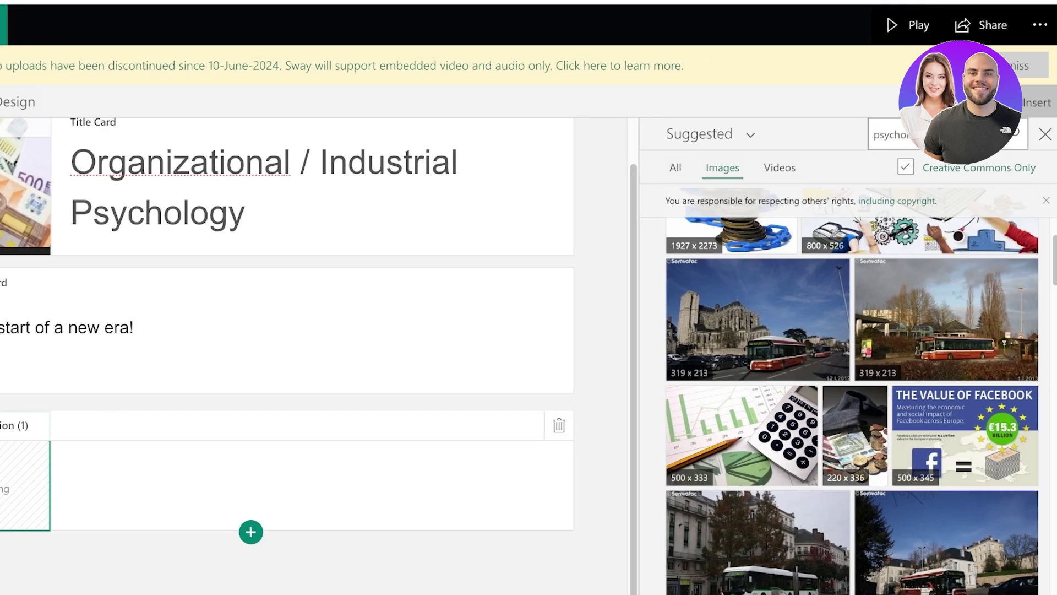
click(1006, 130)
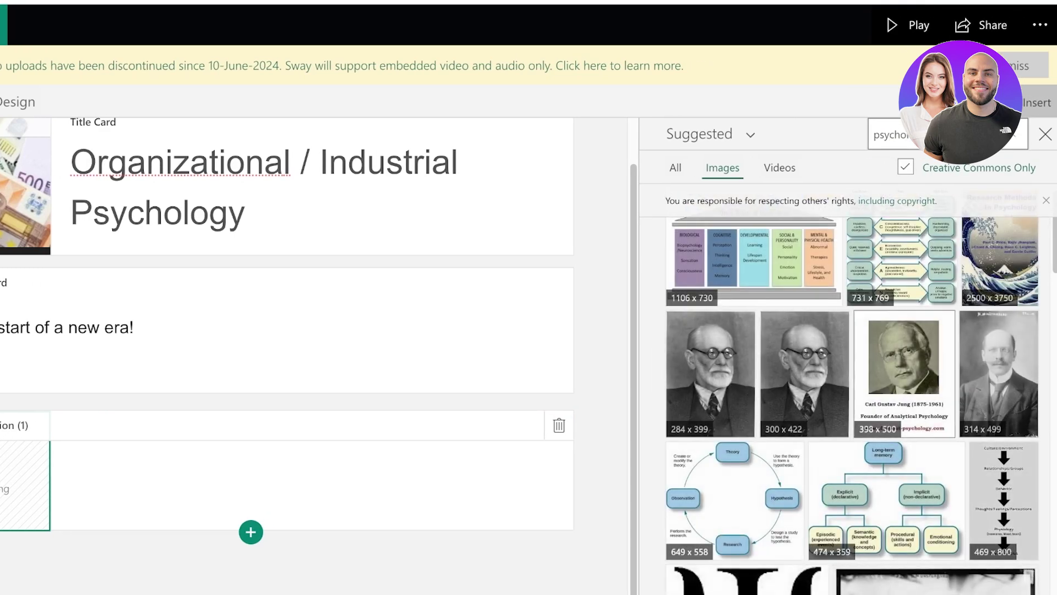
scroll(852, 391, down, 10)
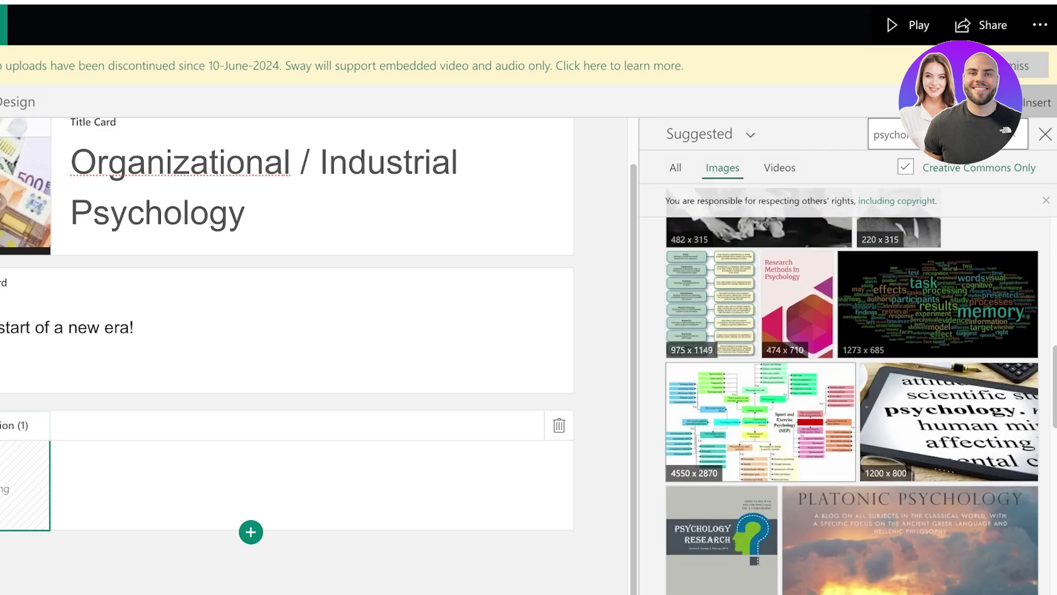
scroll(852, 391, up, 10)
drag(711, 375, 22, 486)
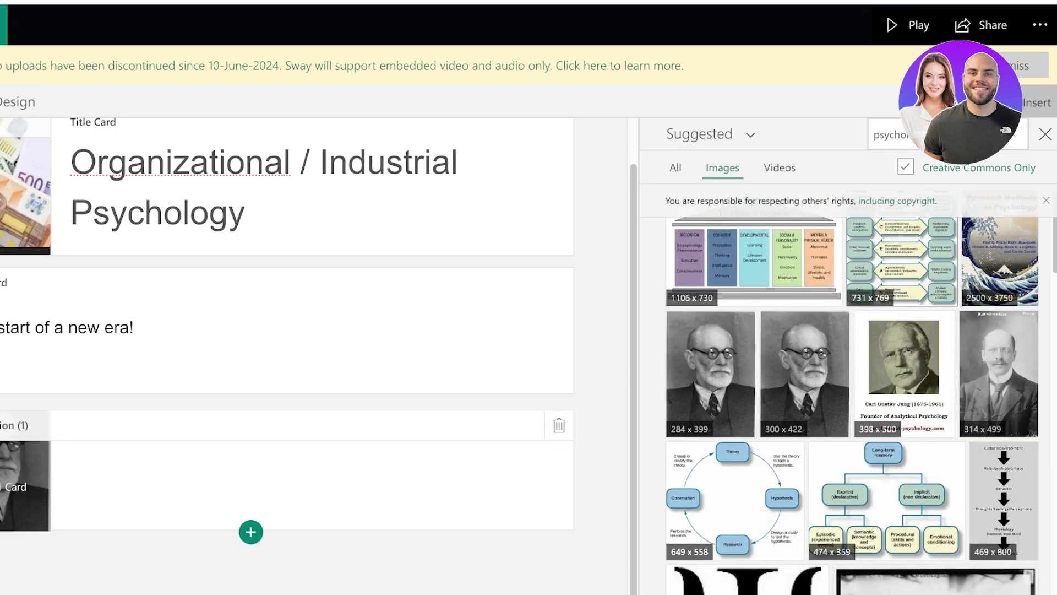
click(1045, 134)
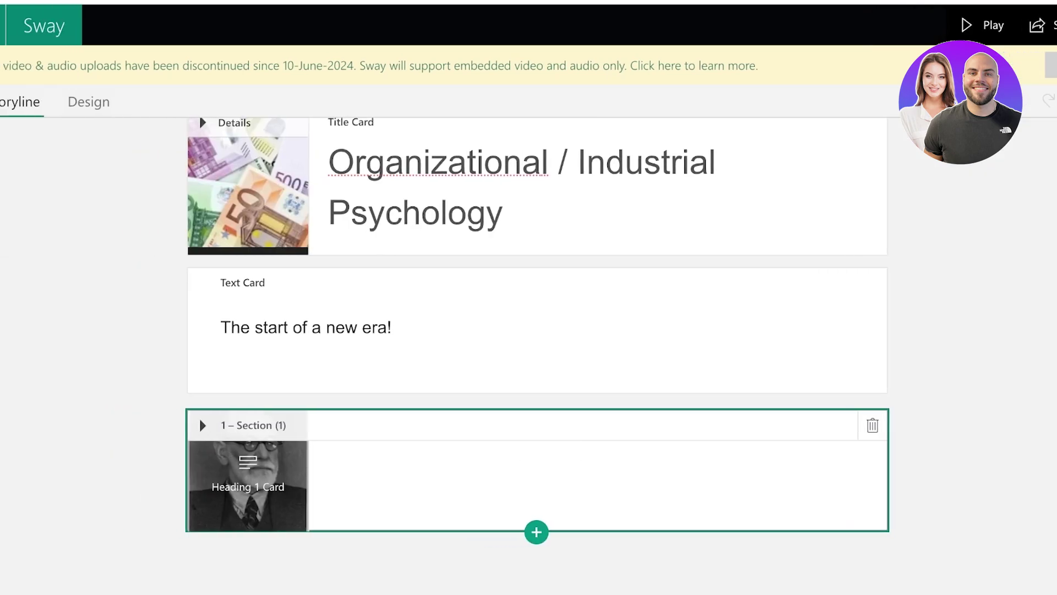
click(539, 532)
click(403, 563)
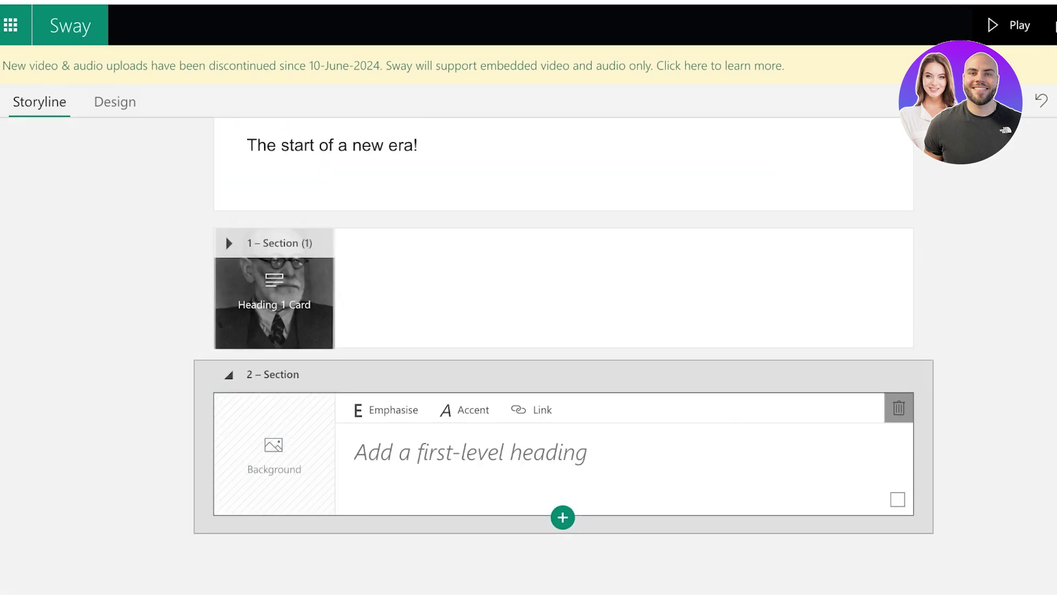
click(898, 407)
triple_click(332, 328)
click(386, 473)
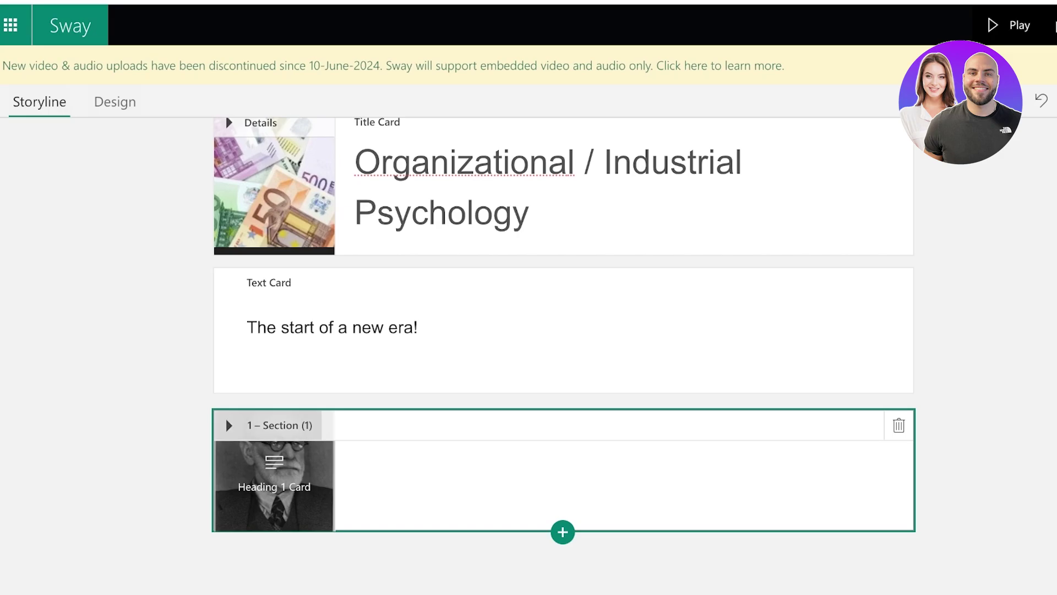
- Expand section 1 and enter "Changing from Freudian Analysis!" as its heading
click(227, 421)
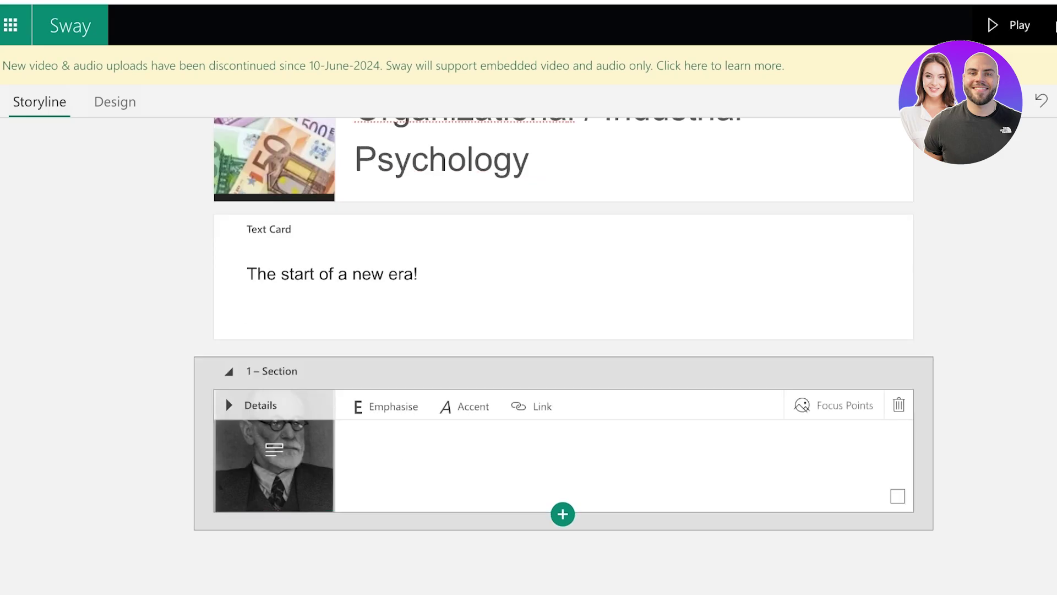
text(S)
key(BackSpace)
text(FChanging from)
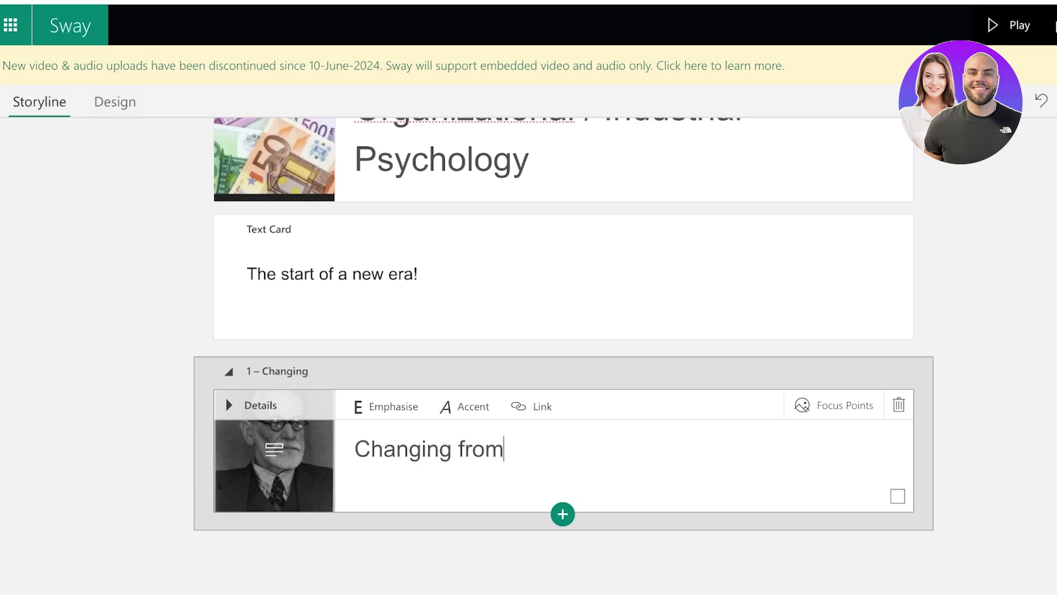
text( Freudian Analysis!)
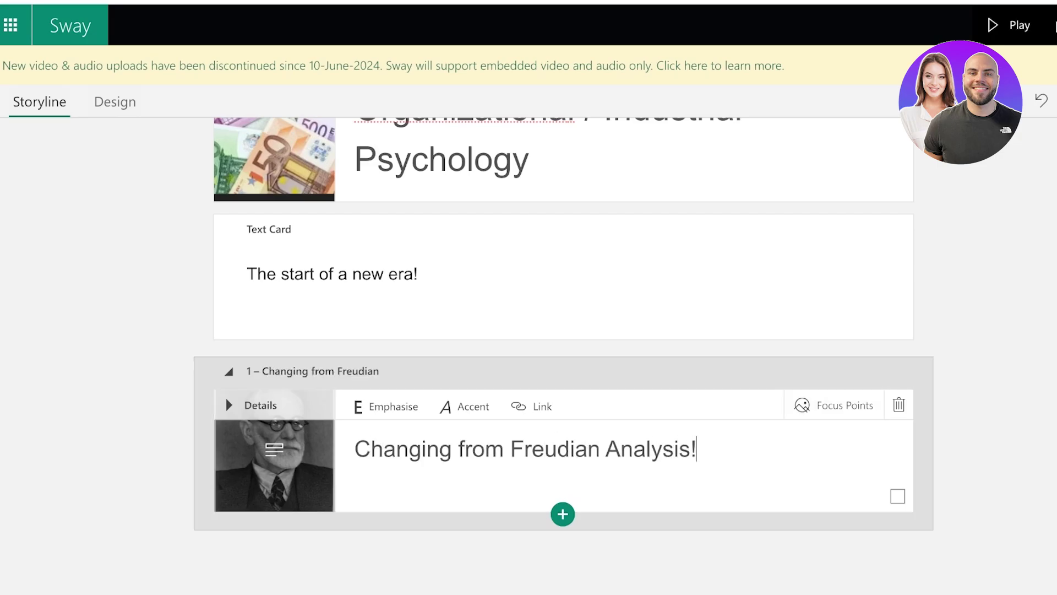
- Preview the Sway from the title card to the Freudian section in the Design view and review its cards in the Storyline
click(114, 101)
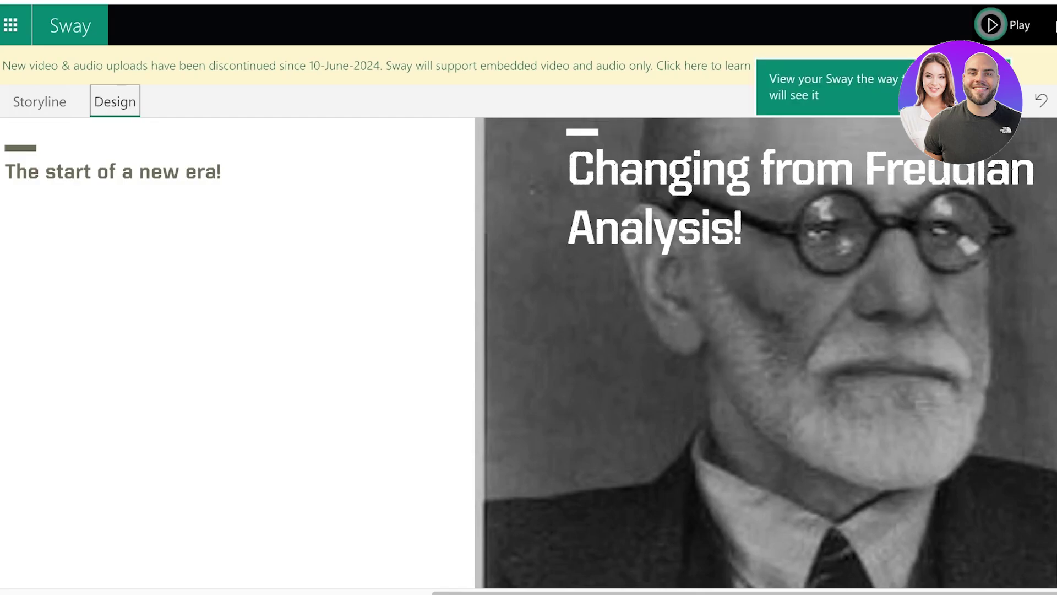
scroll(528, 353, up, 10)
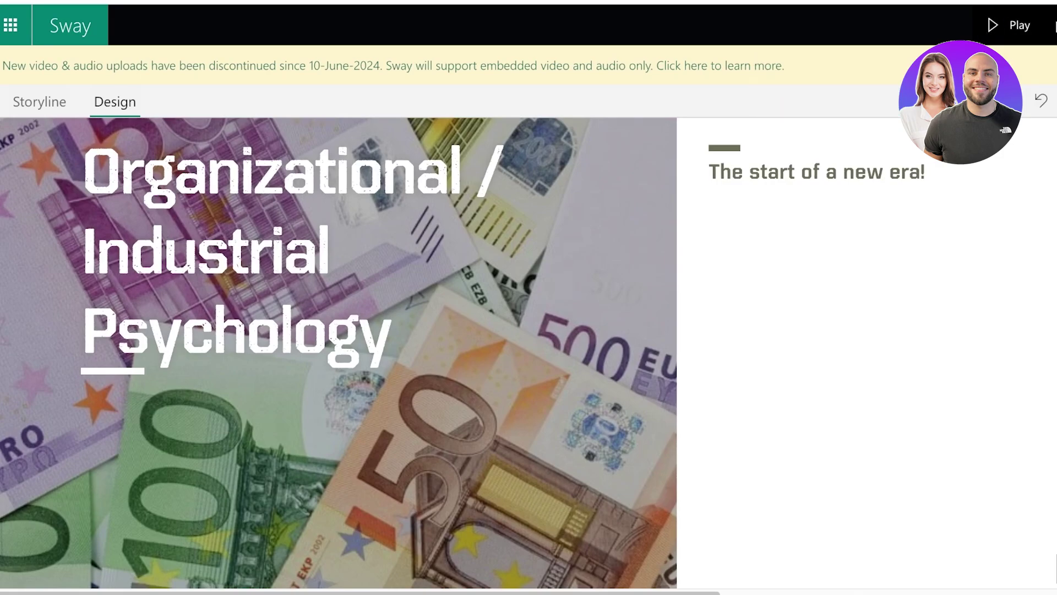
scroll(529, 353, down, 12)
scroll(529, 353, up, 1)
scroll(528, 352, up, 10)
scroll(528, 353, down, 12)
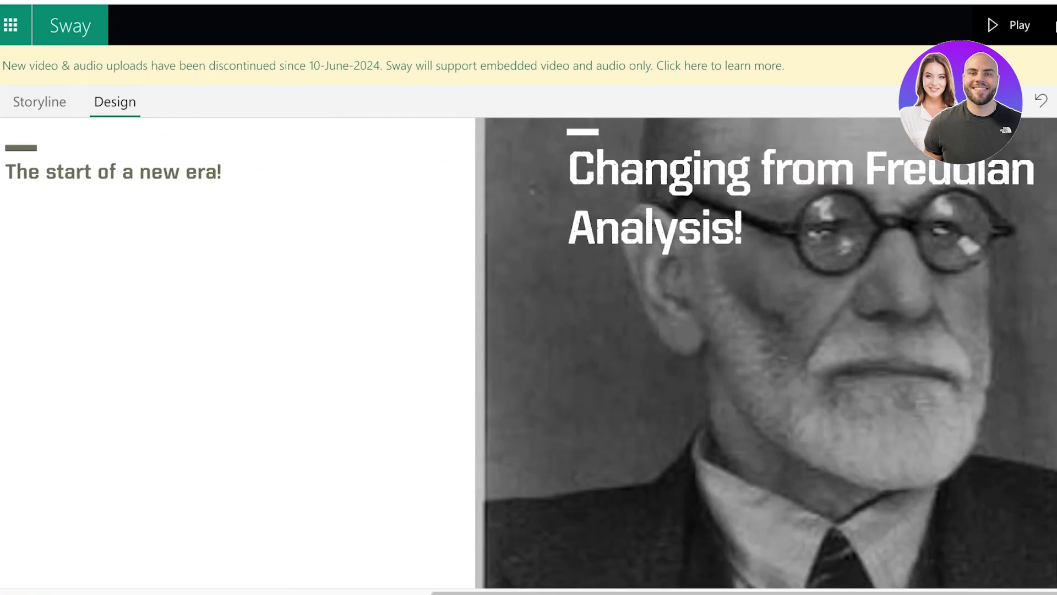
click(39, 102)
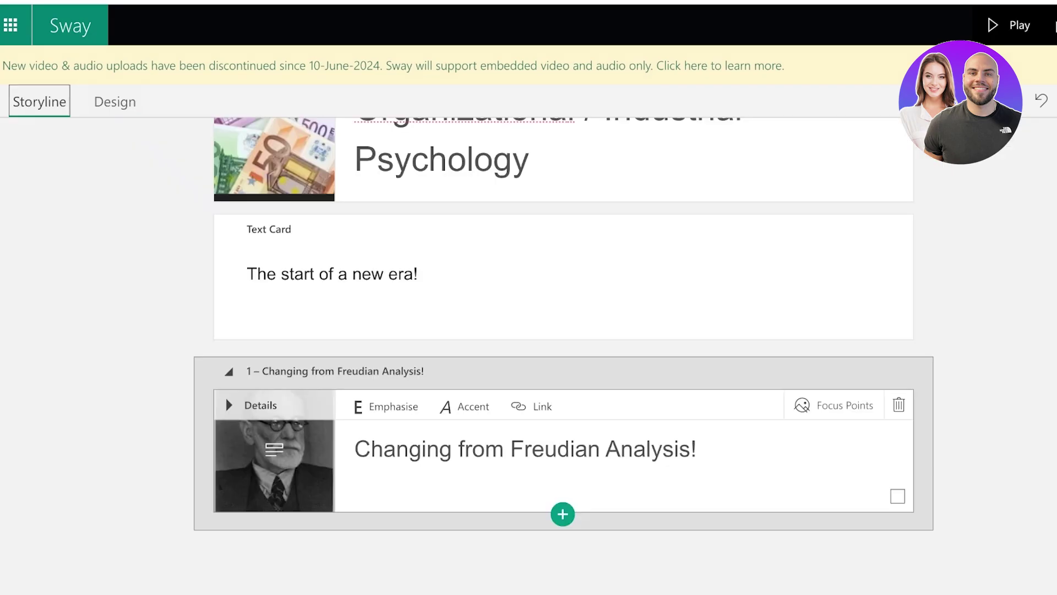
scroll(563, 352, up, 2)
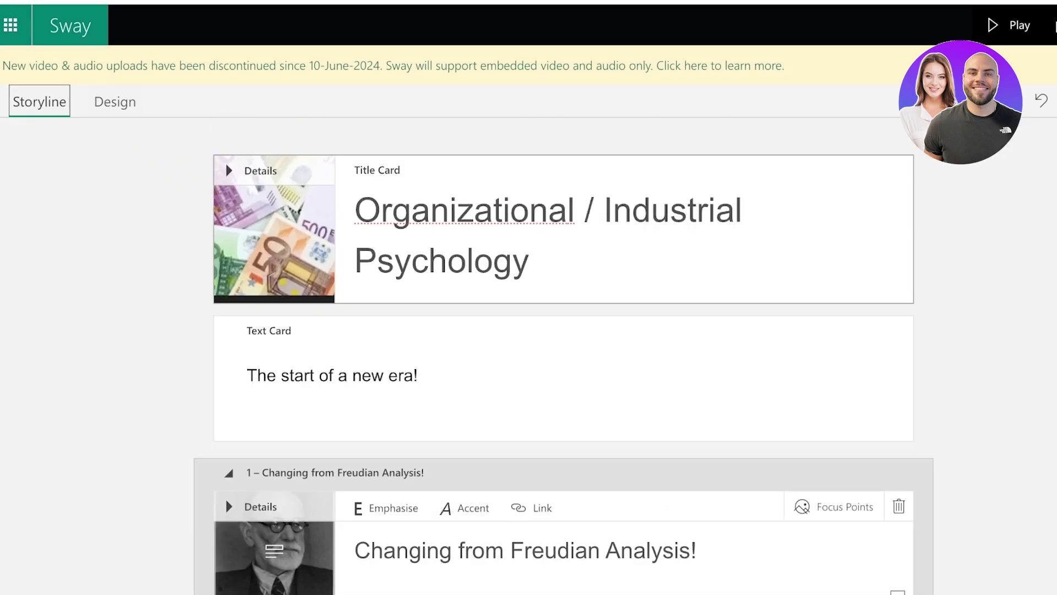
scroll(563, 352, down, 2)
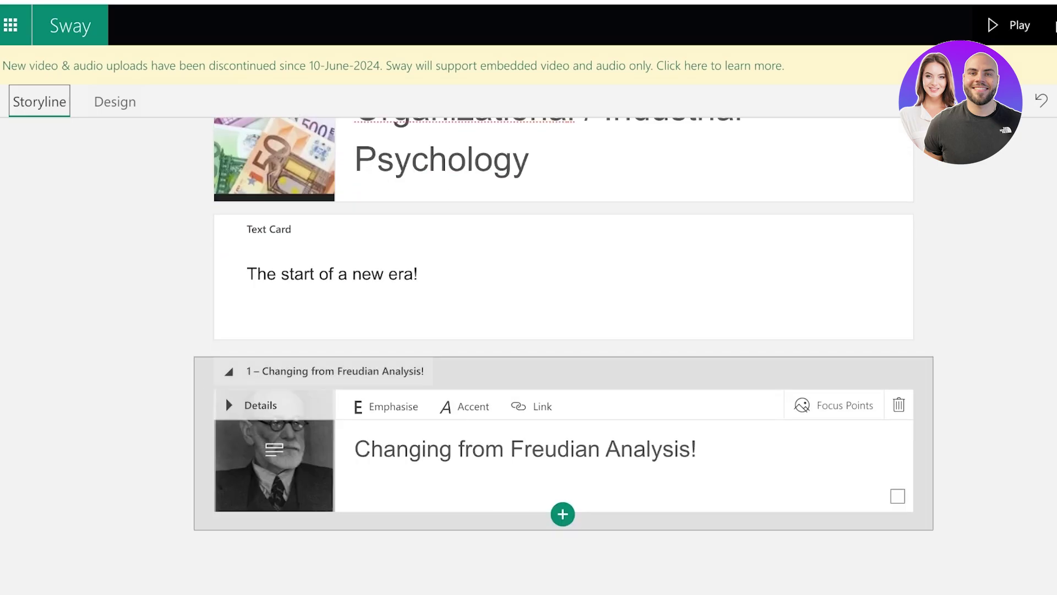
scroll(563, 353, up, 2)
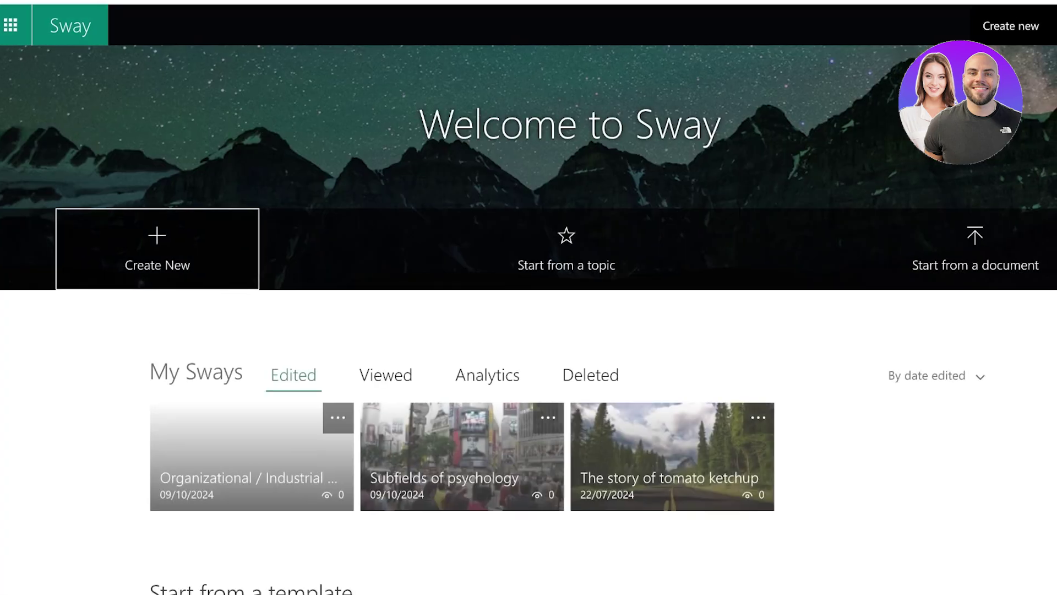
- Create a Sway from the Internal Newsletter template after viewing the template's content
scroll(251, 207, down, 8)
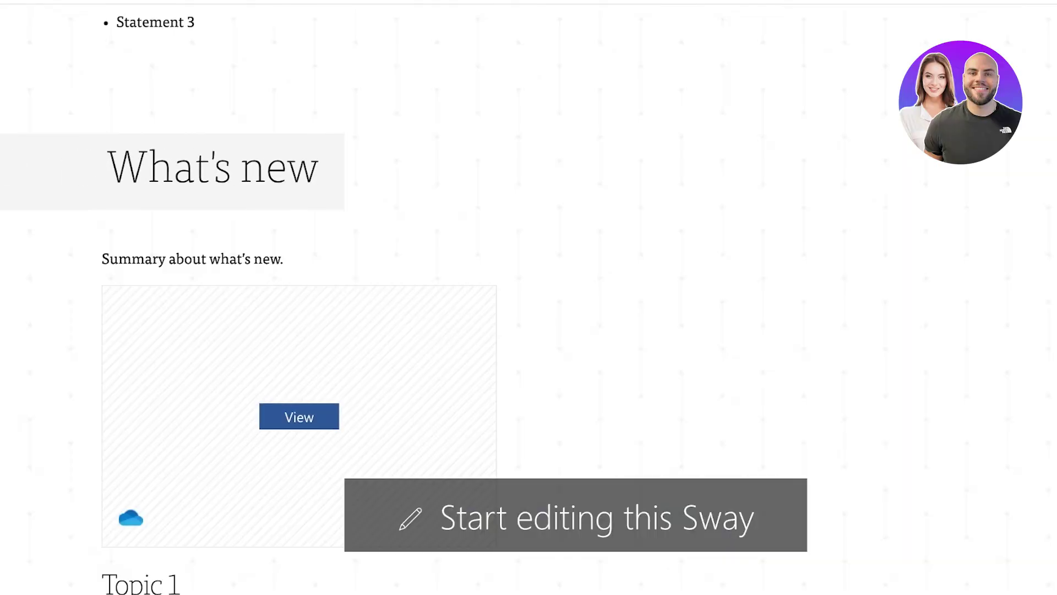
scroll(528, 298, down, 8)
click(576, 515)
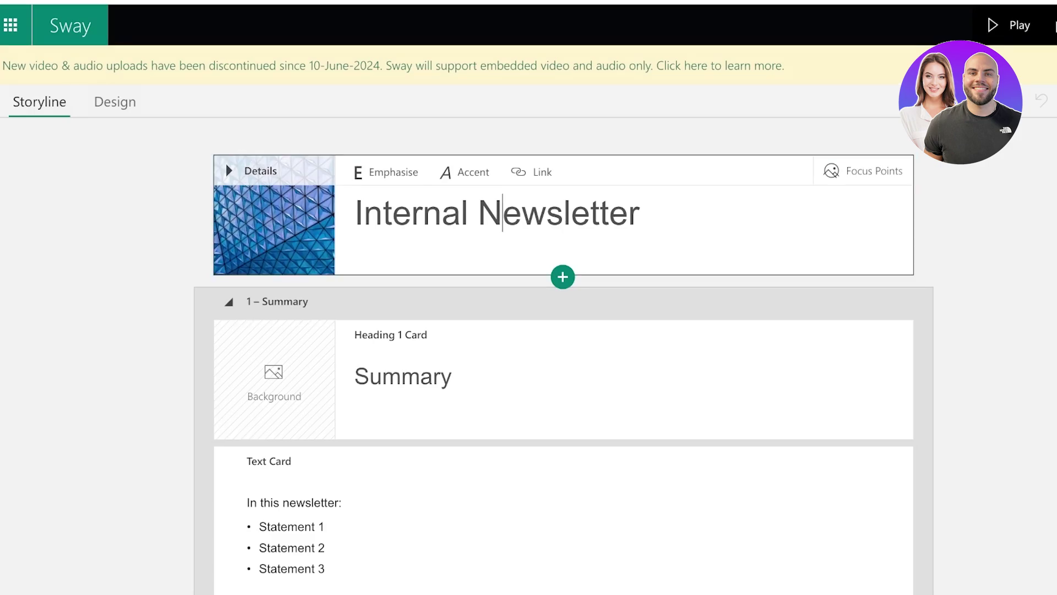
- Change the newsletter's title to "November Newsletter"
triple_click(521, 212)
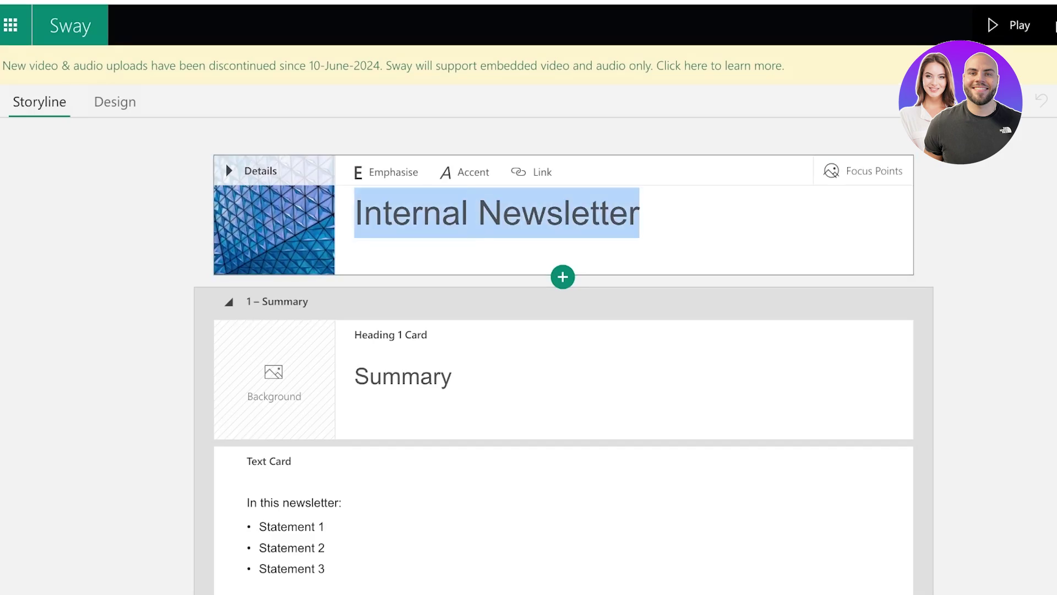
text(Novemb)
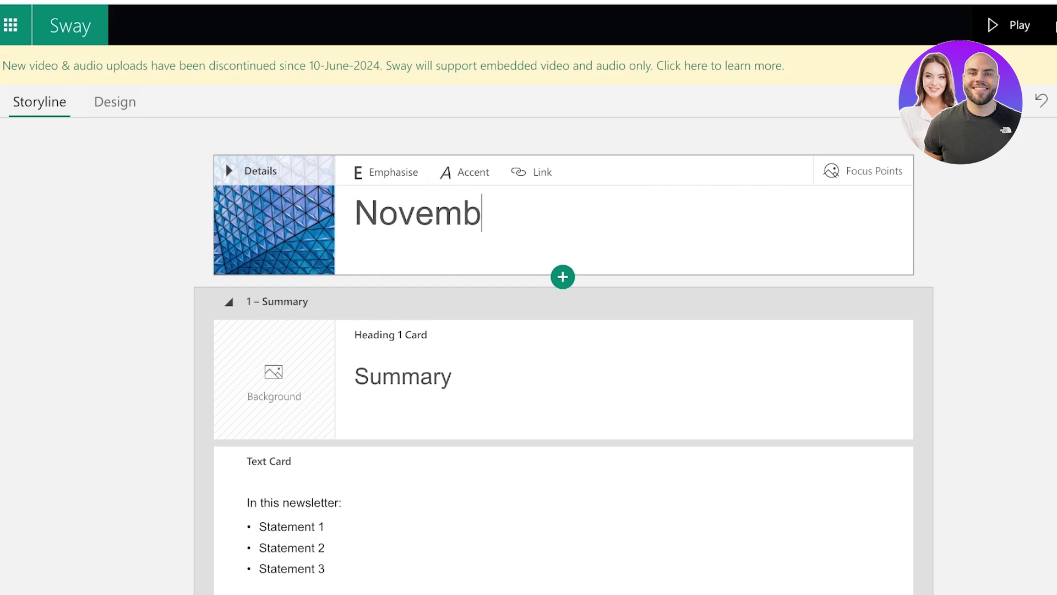
text(er Newsletter)
- Replace the "Summary" heading of the newsletter's first section with "New Brand Focus"
scroll(452, 352, down, 1)
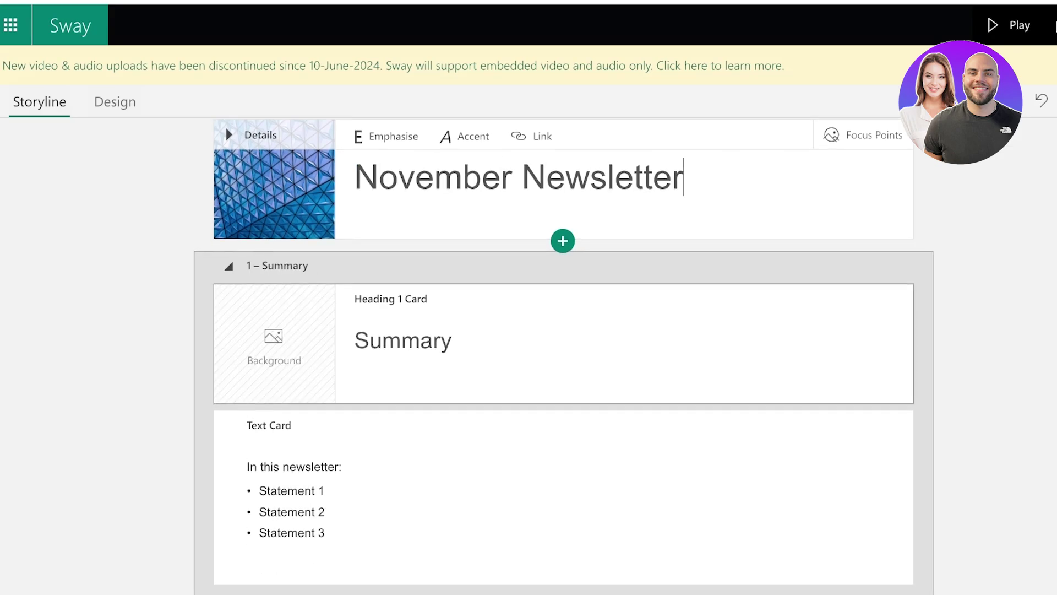
click(453, 343)
scroll(452, 344, down, 1)
double_click(382, 301)
text(A)
key(BackSpace)
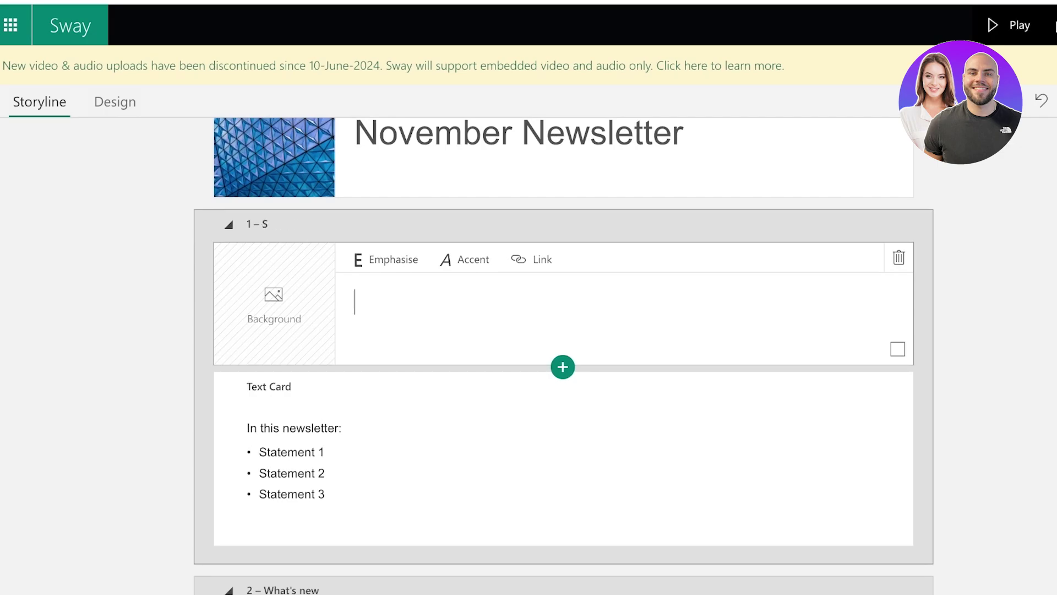
text(New Barand Focus)
- Replace the three placeholder statements in the first section with "Our new employee benefits", "The best job growth" and "Our new brand colors!"
scroll(564, 357, down, 4)
double_click(287, 276)
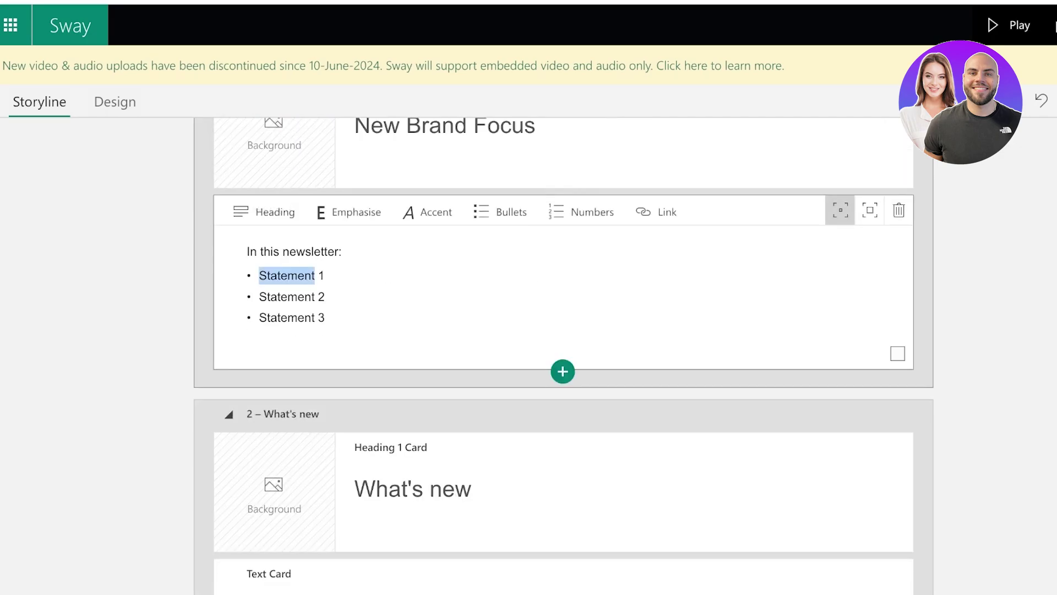
click(287, 275)
drag(325, 275, 259, 275)
text(Our new employee benefits)
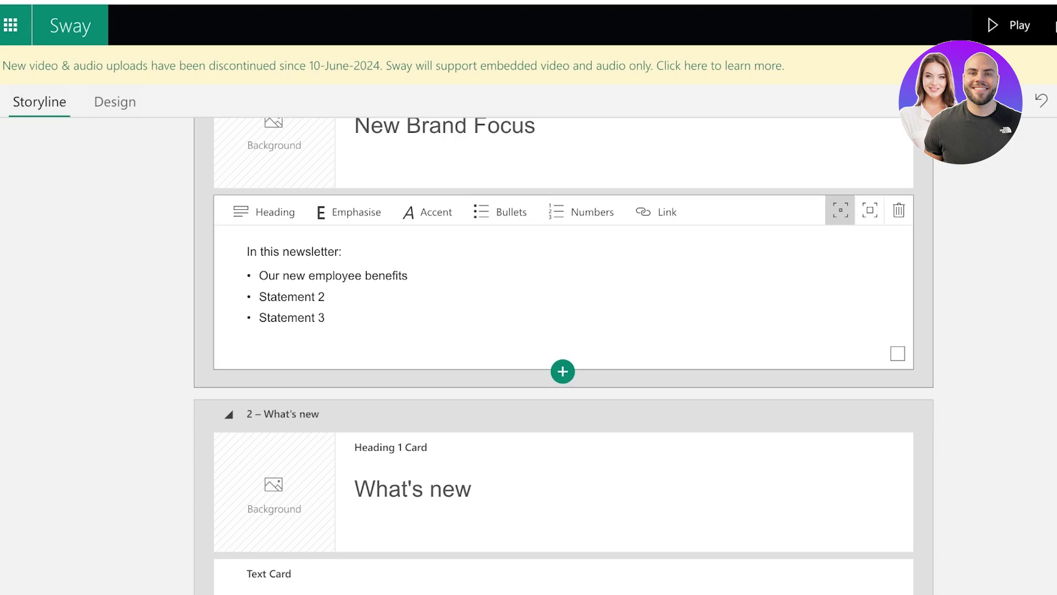
drag(326, 297, 258, 297)
text(The best job growth)
drag(325, 318, 258, 317)
text(Our new)
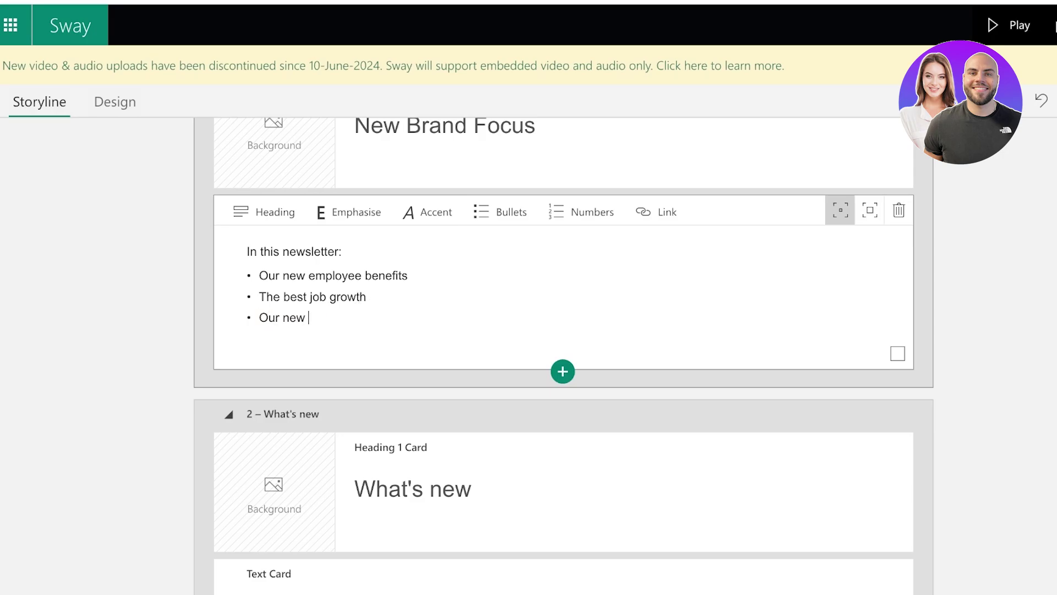
text( brand colors!)
- Review the newsletter's remaining Storyline cards, from the What's new section through the topics to the Event 2 heading
scroll(491, 134, down, 3)
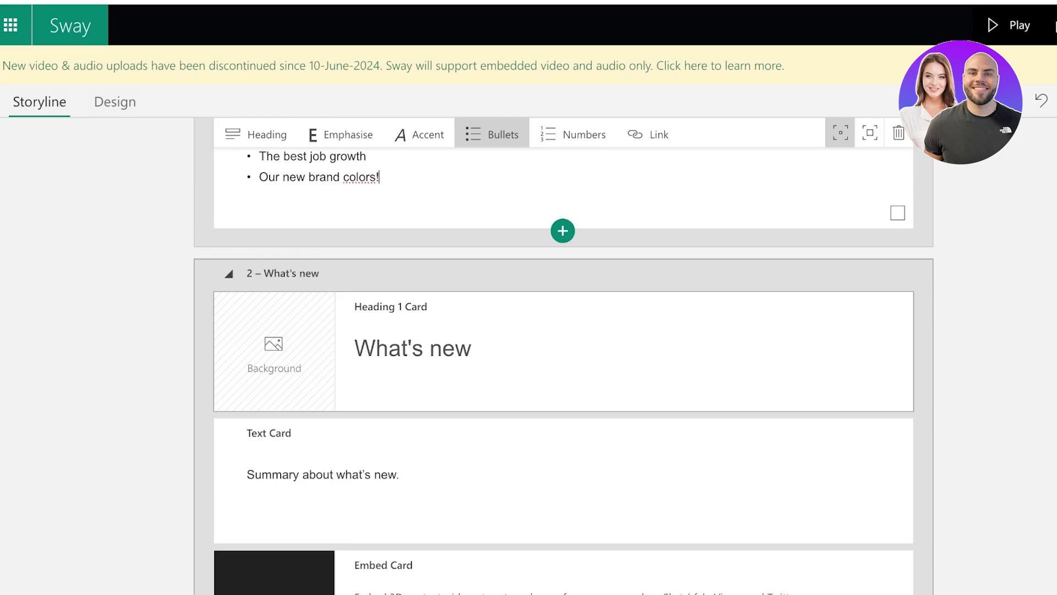
scroll(492, 134, down, 10)
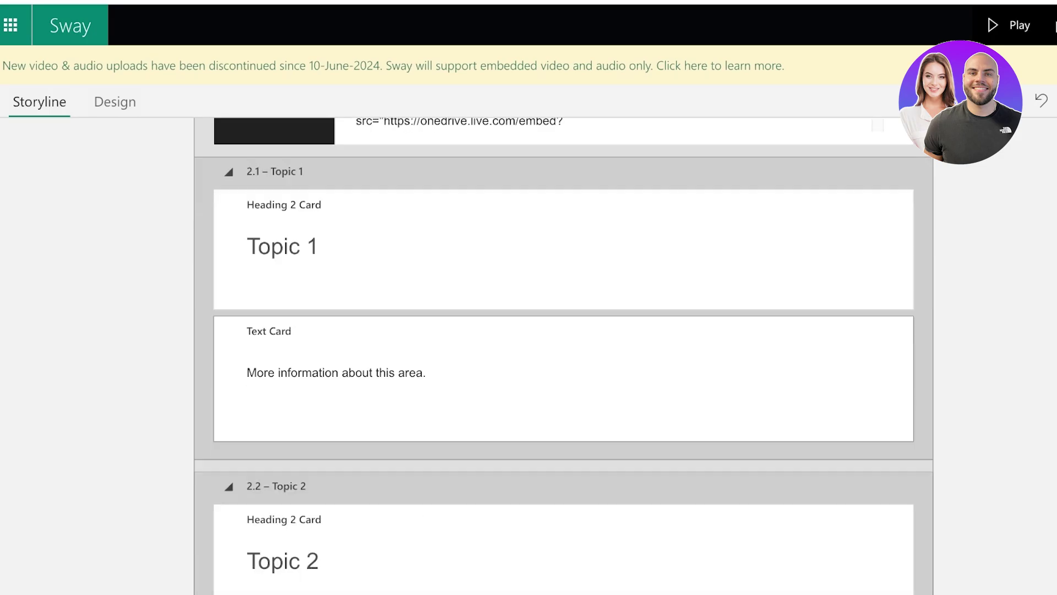
scroll(491, 135, up, 4)
scroll(563, 297, up, 1)
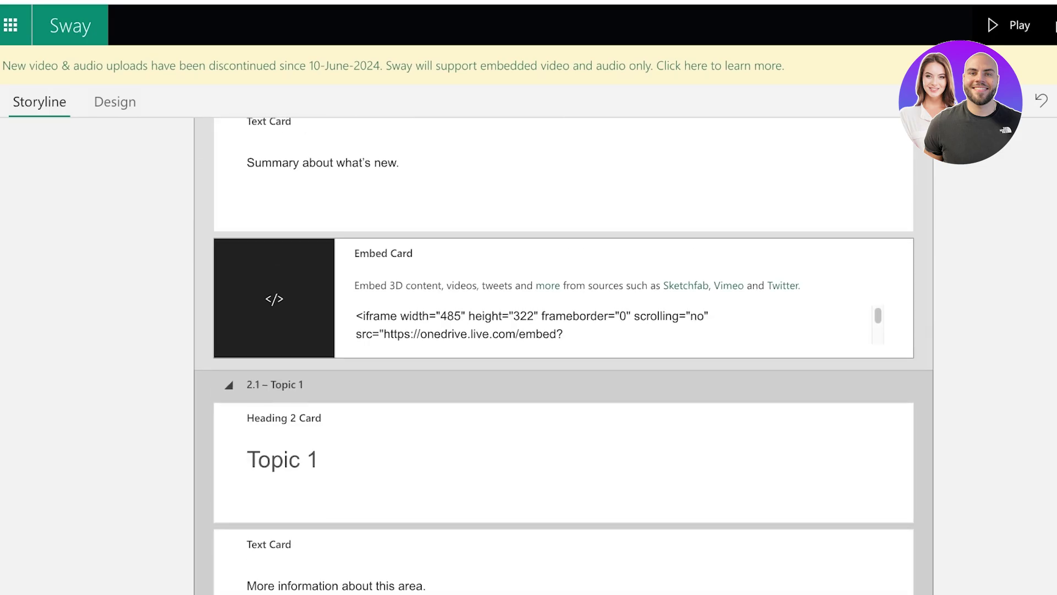
scroll(550, 324, down, 15)
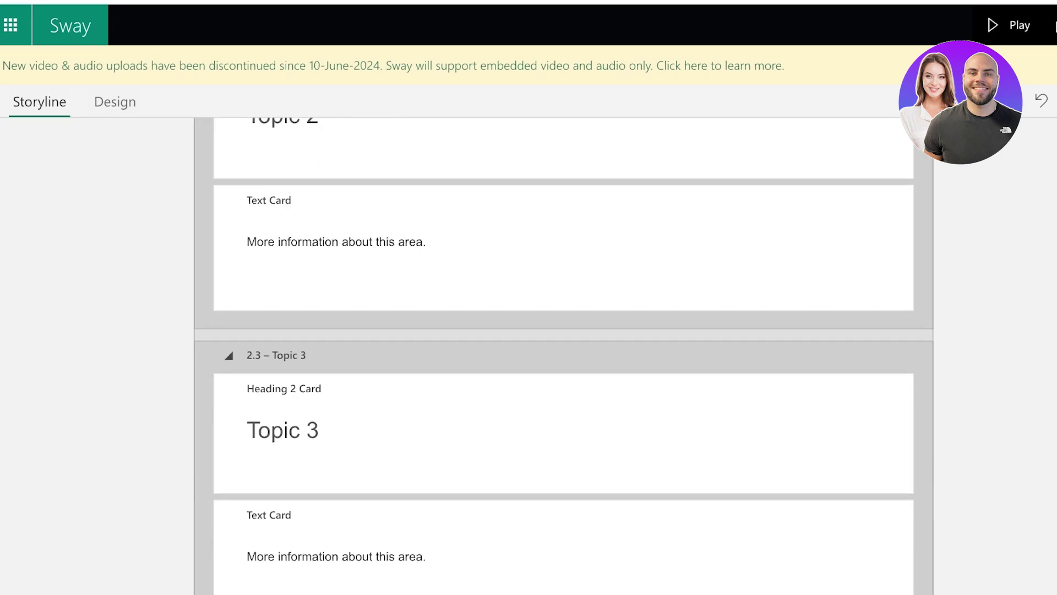
scroll(550, 353, down, 13)
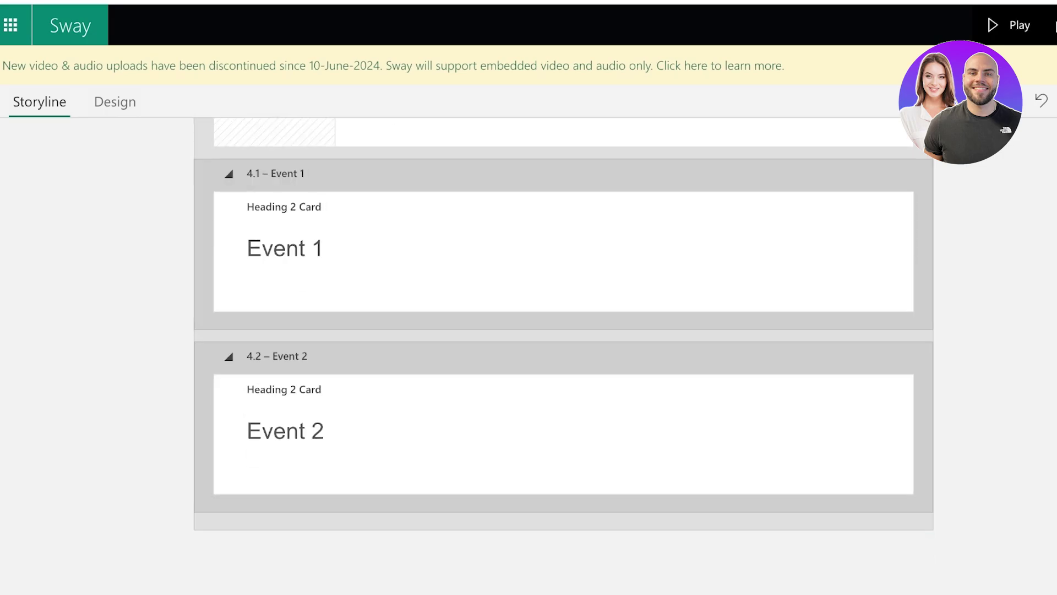
scroll(551, 352, up, 12)
scroll(551, 352, up, 15)
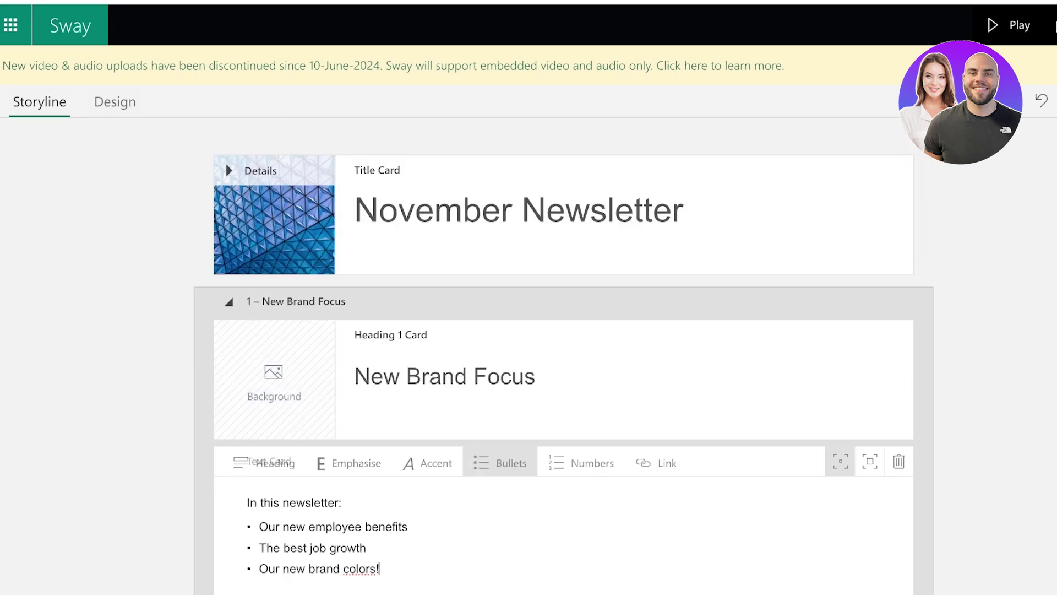
- Preview the newsletter in the Design view and return to the Storyline to review its first cards
click(115, 101)
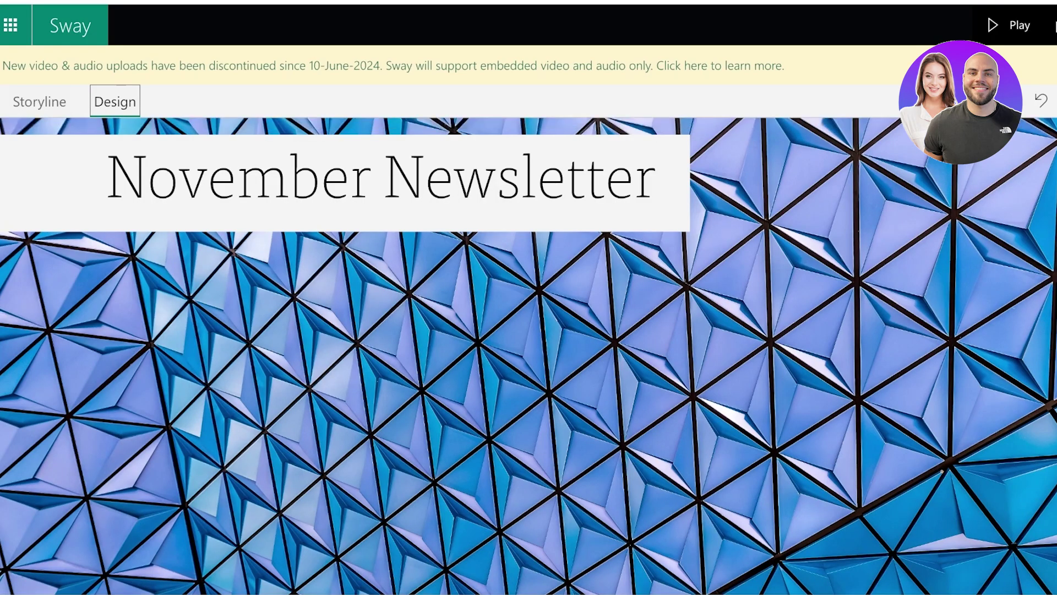
scroll(529, 352, down, 15)
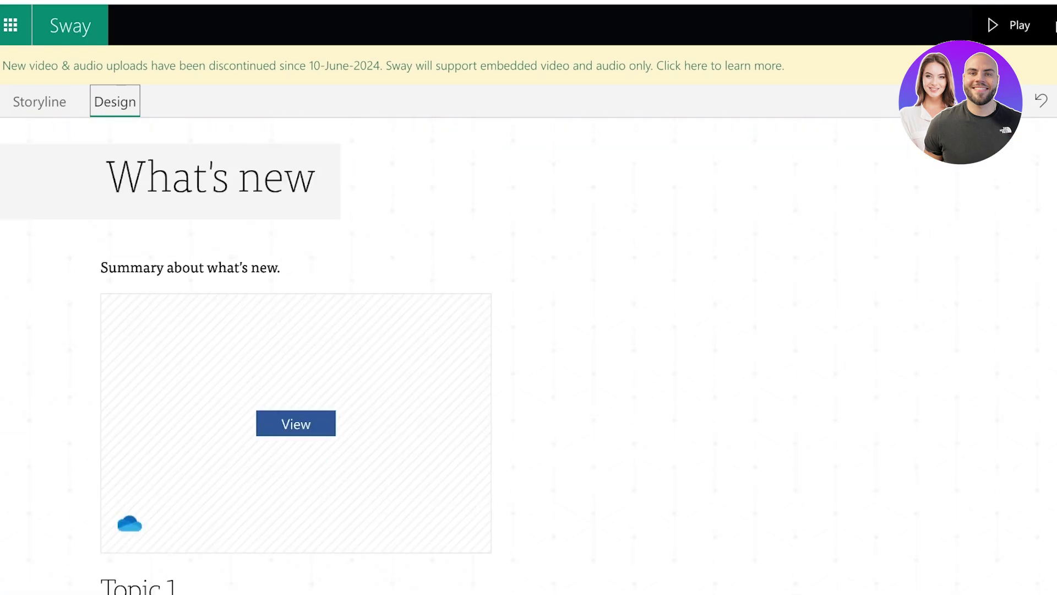
scroll(529, 352, down, 8)
scroll(529, 353, up, 15)
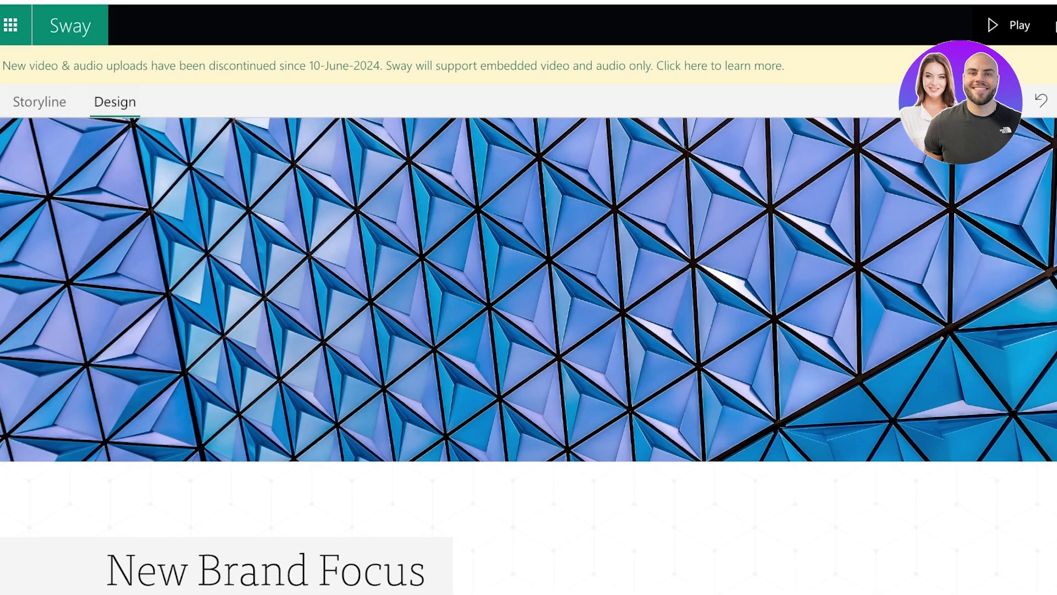
scroll(529, 356, up, 3)
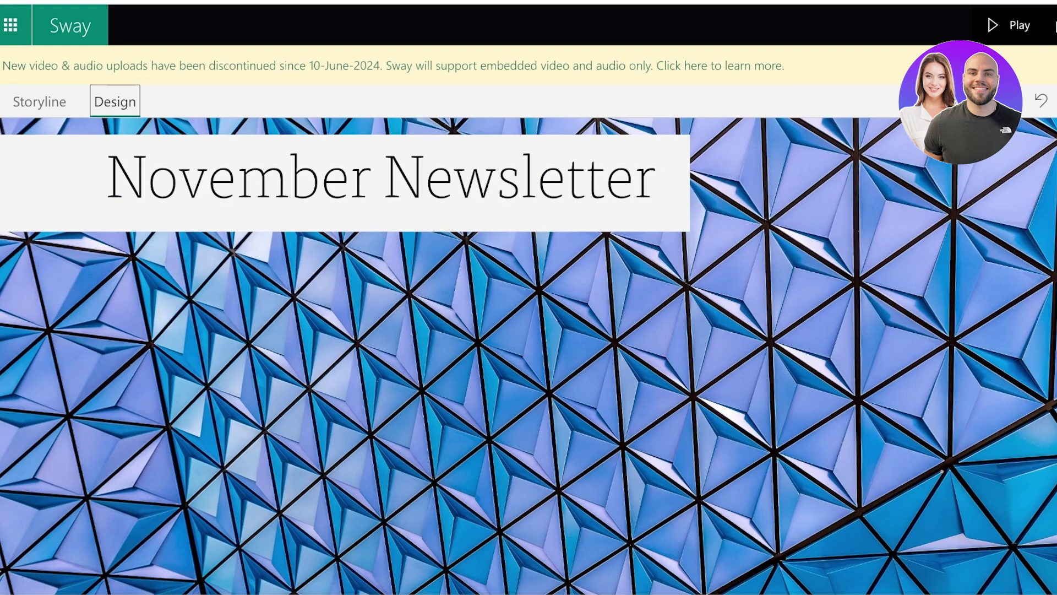
click(39, 102)
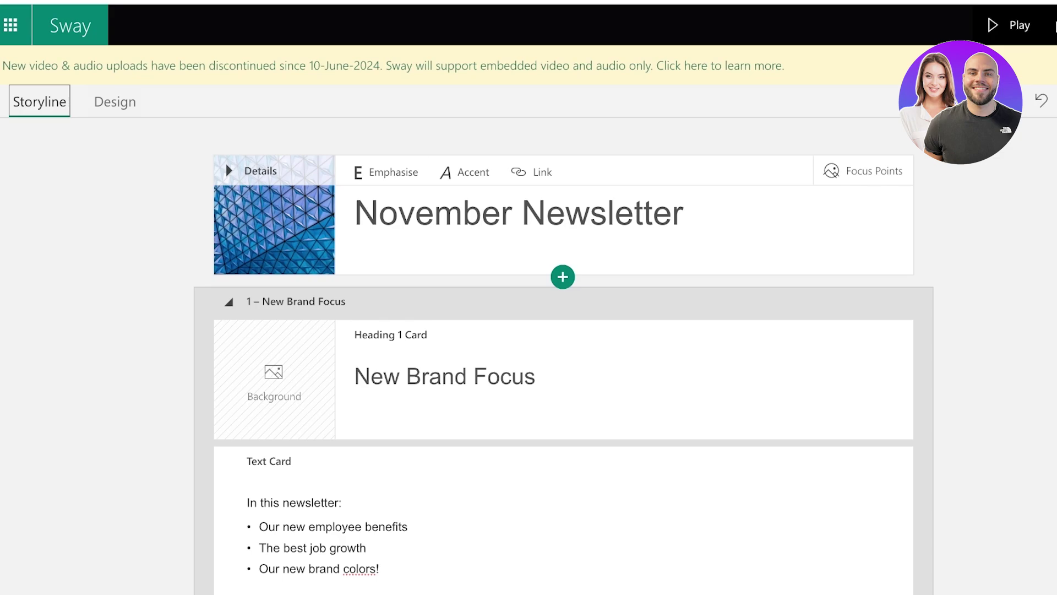
scroll(274, 358, down, 1)
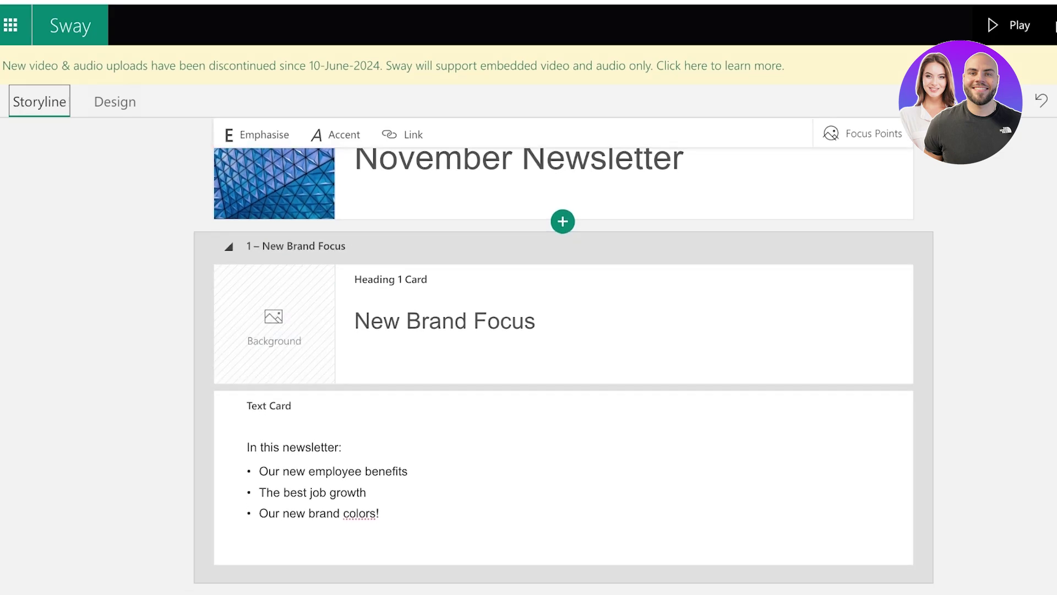
scroll(564, 357, down, 8)
scroll(564, 358, up, 8)
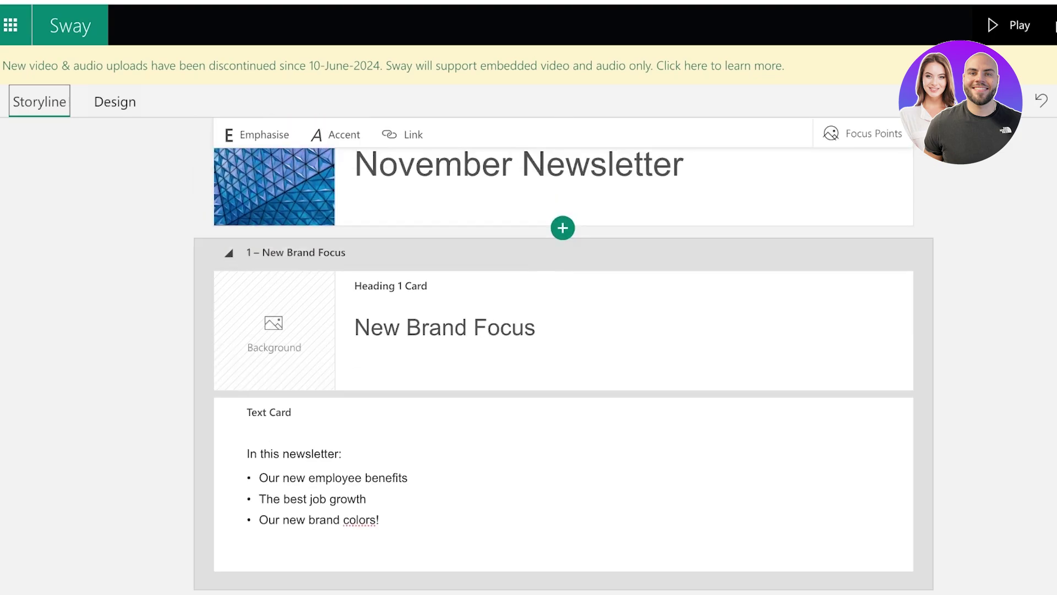
- Play the newsletter and look through its sections from the title to Challenges
click(1009, 25)
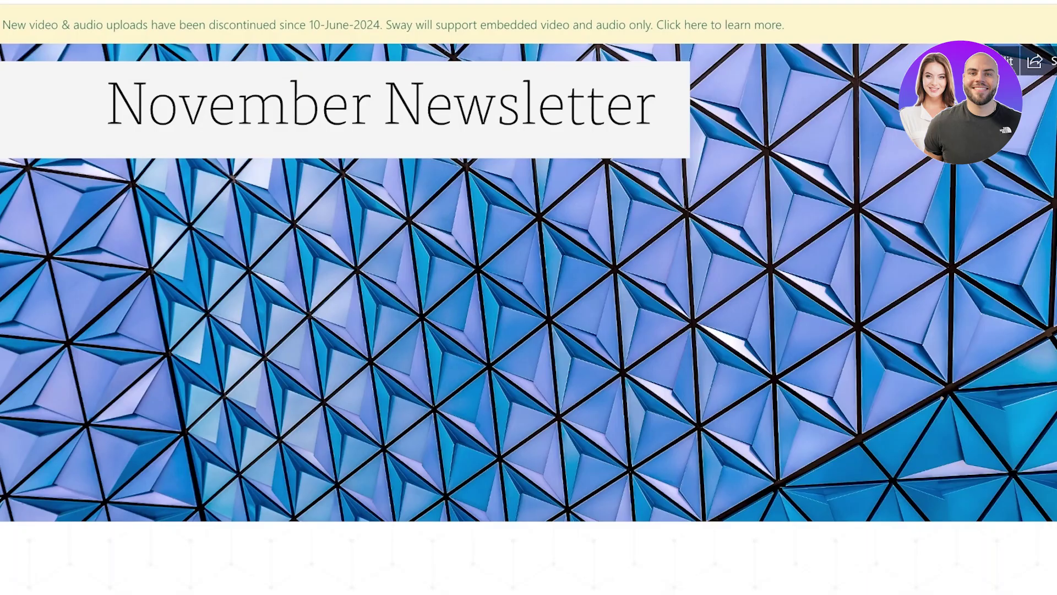
scroll(528, 319, down, 10)
scroll(528, 298, down, 20)
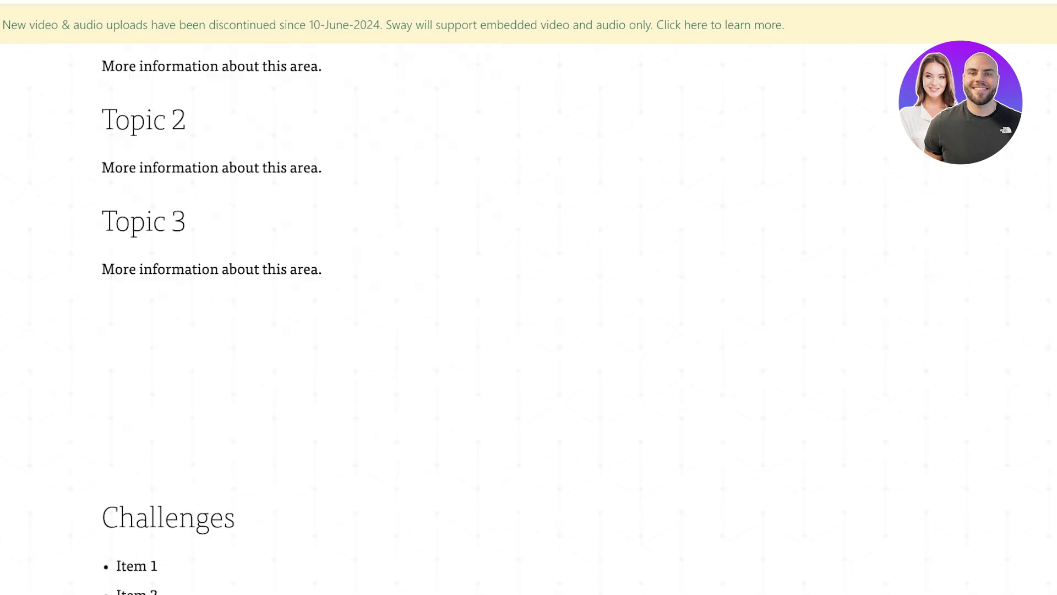
scroll(529, 297, up, 20)
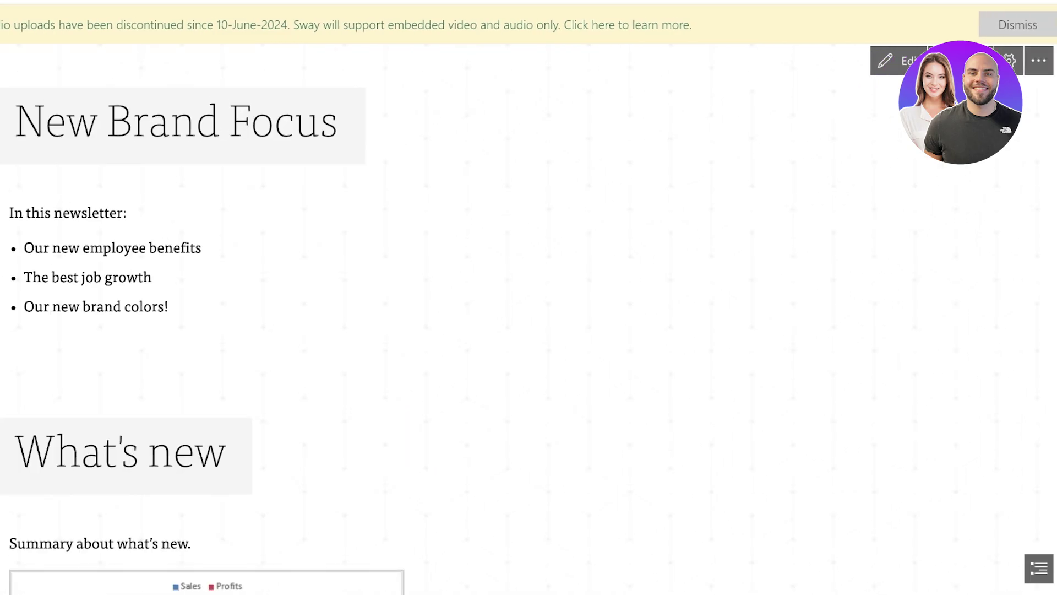
- Switch the played newsletter to a horizontally scrolling layout and look through it as far as Topic 2
click(1009, 61)
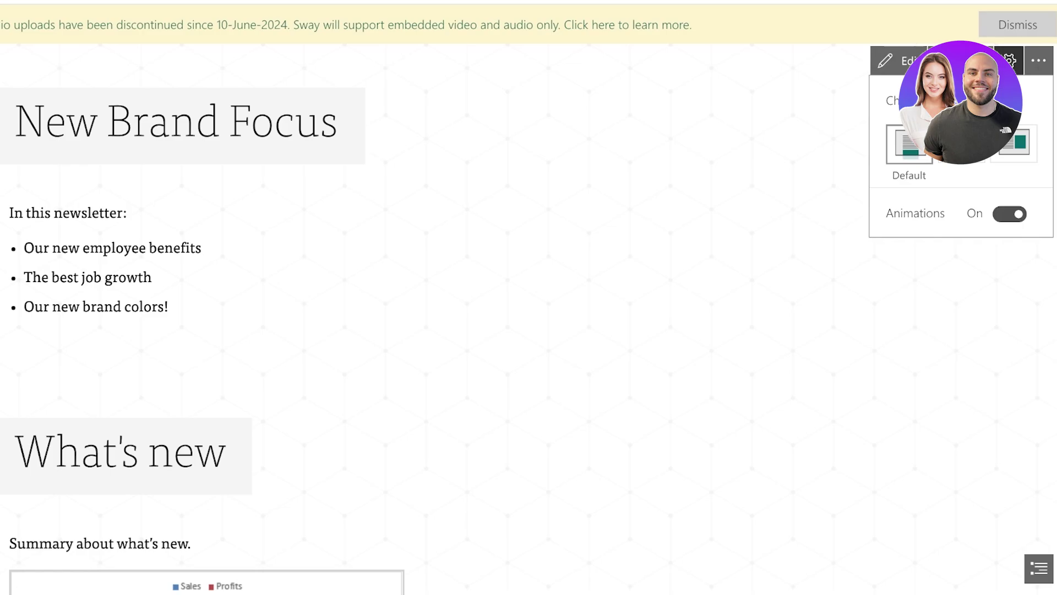
click(1009, 61)
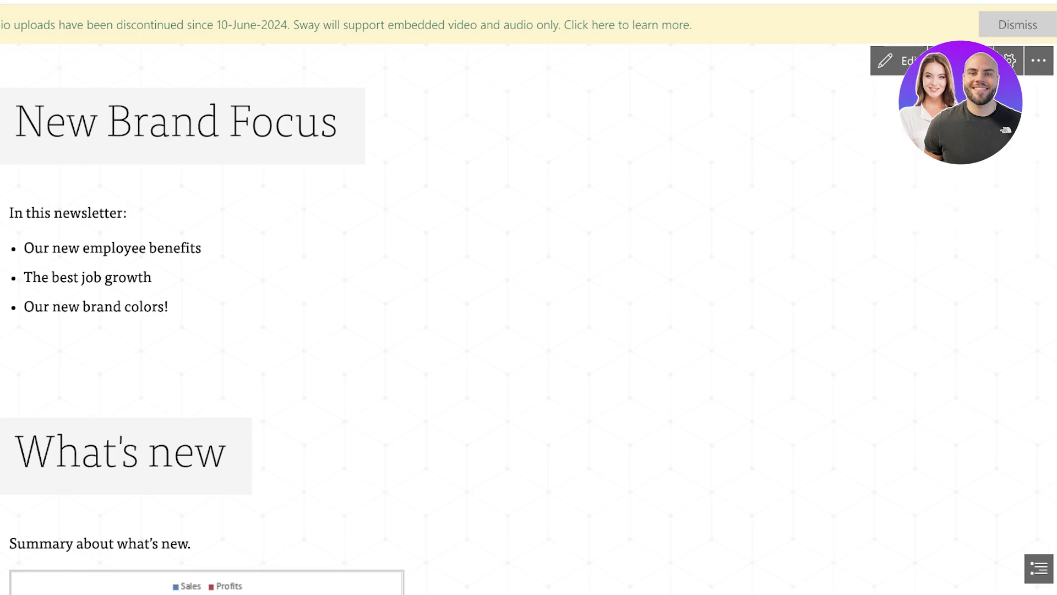
click(1009, 60)
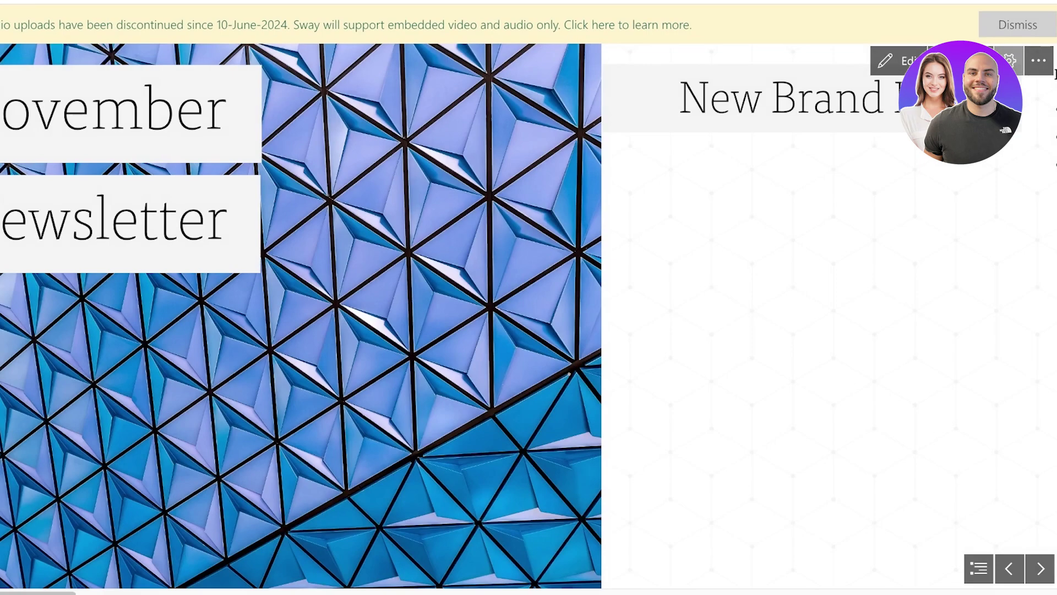
click(1009, 60)
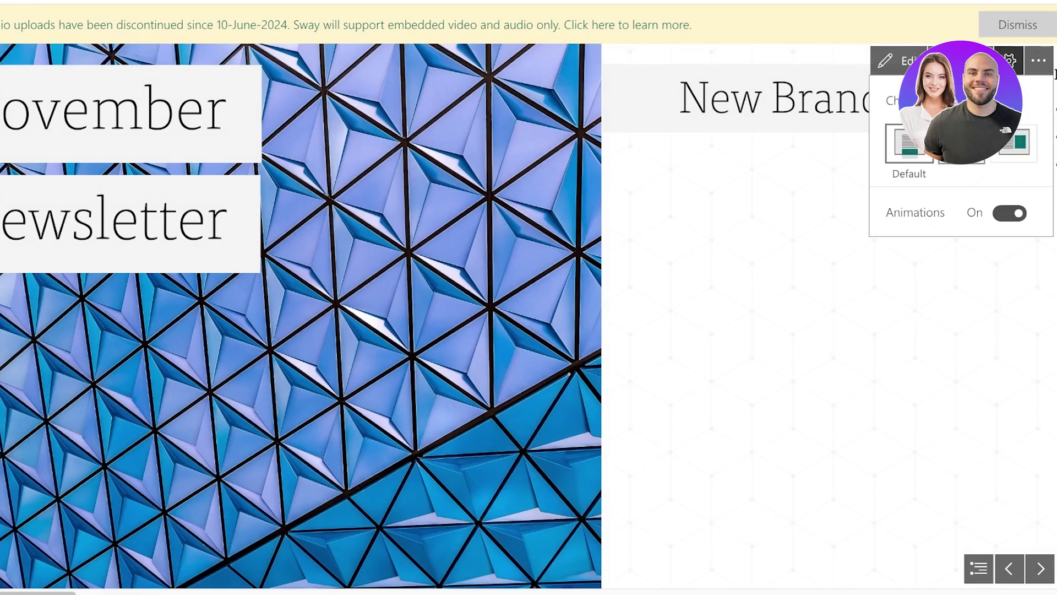
scroll(529, 315, right, 15)
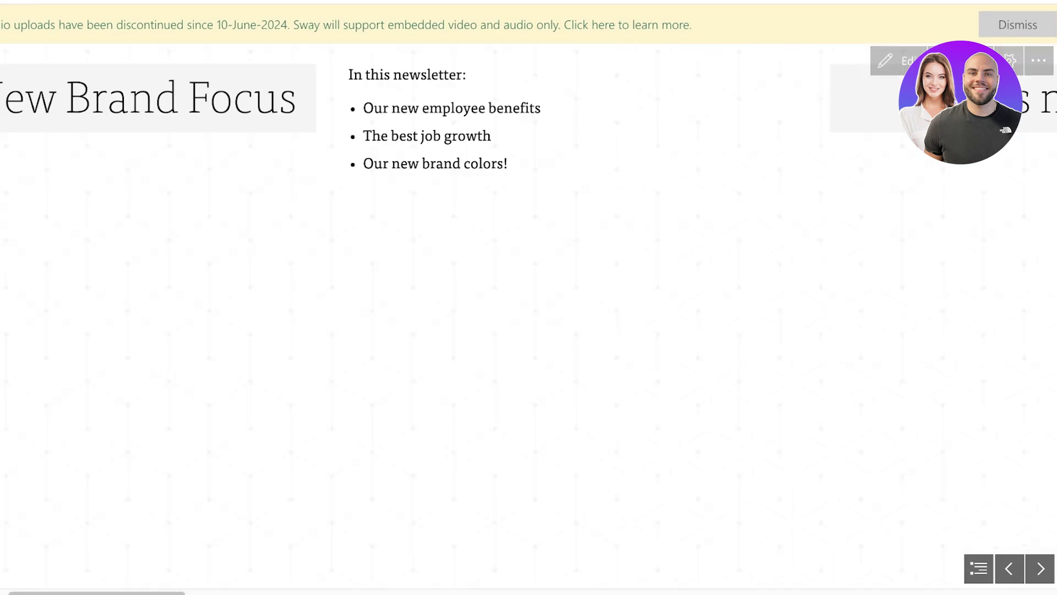
scroll(529, 315, right, 15)
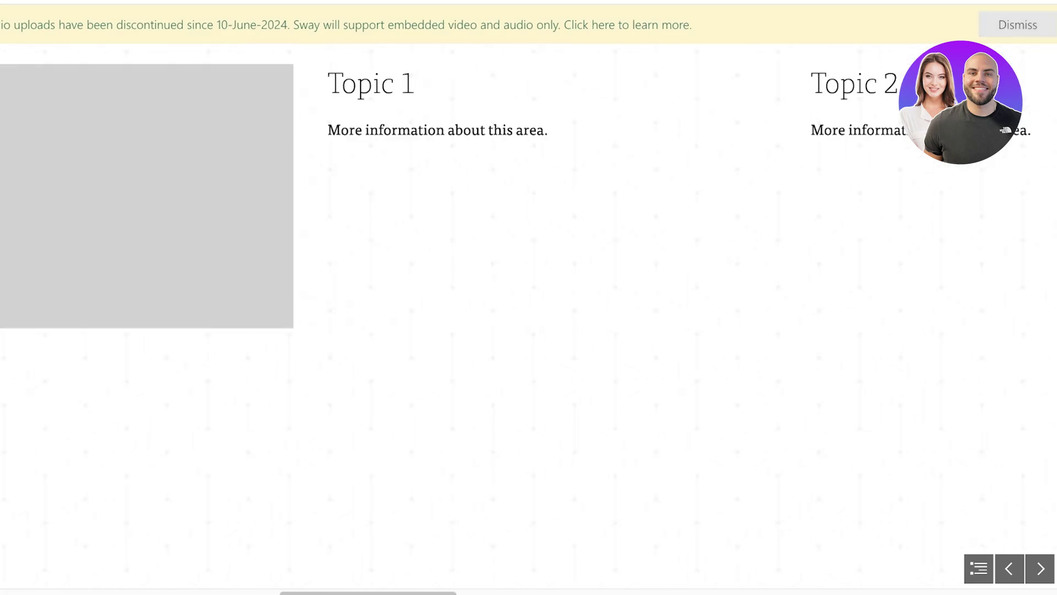
- Dismiss the notice about video and audio uploads and check the played newsletter's layout and animation settings
click(1013, 24)
click(1038, 20)
click(1008, 20)
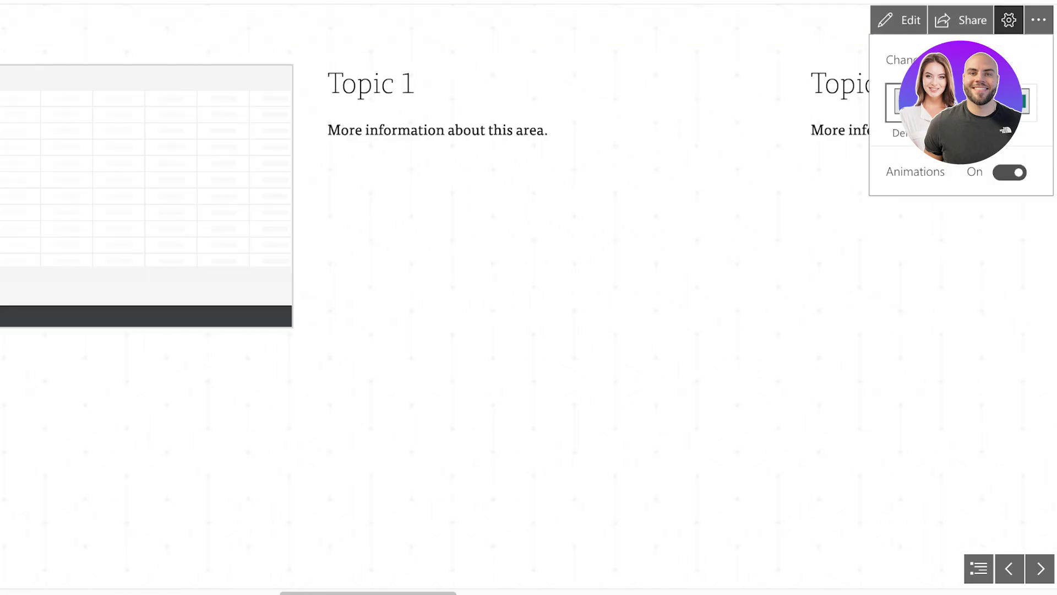
click(1008, 20)
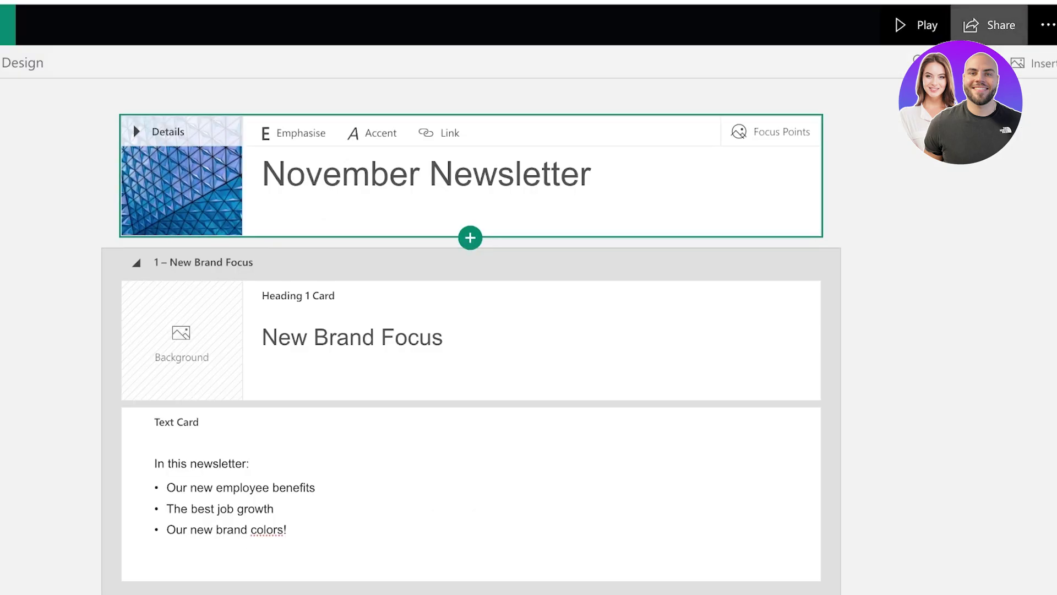
- View the editor's additional options, play the newsletter again, and view its visual link for sharing
click(1048, 25)
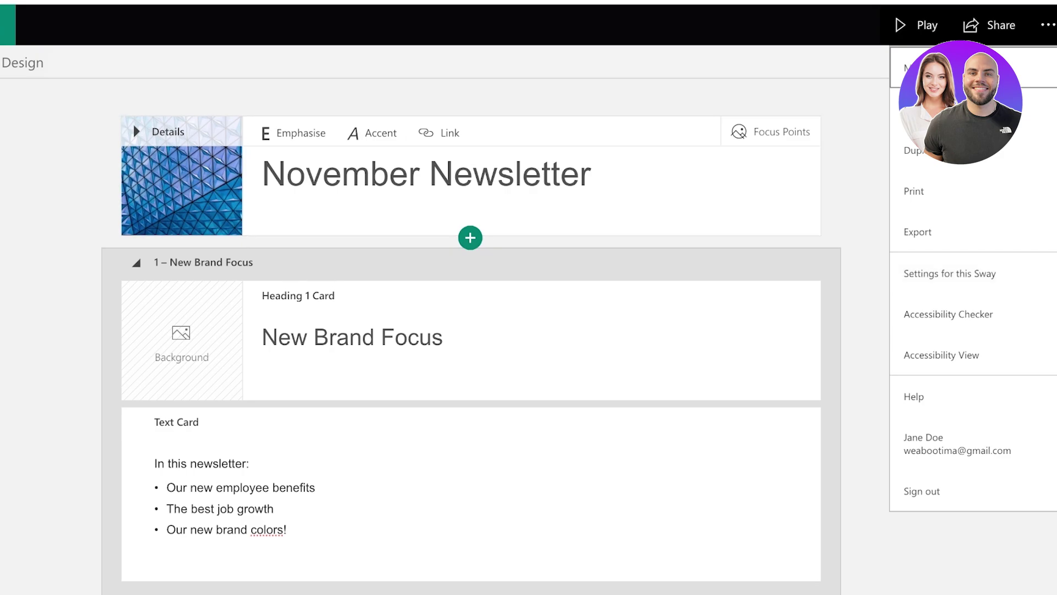
click(920, 24)
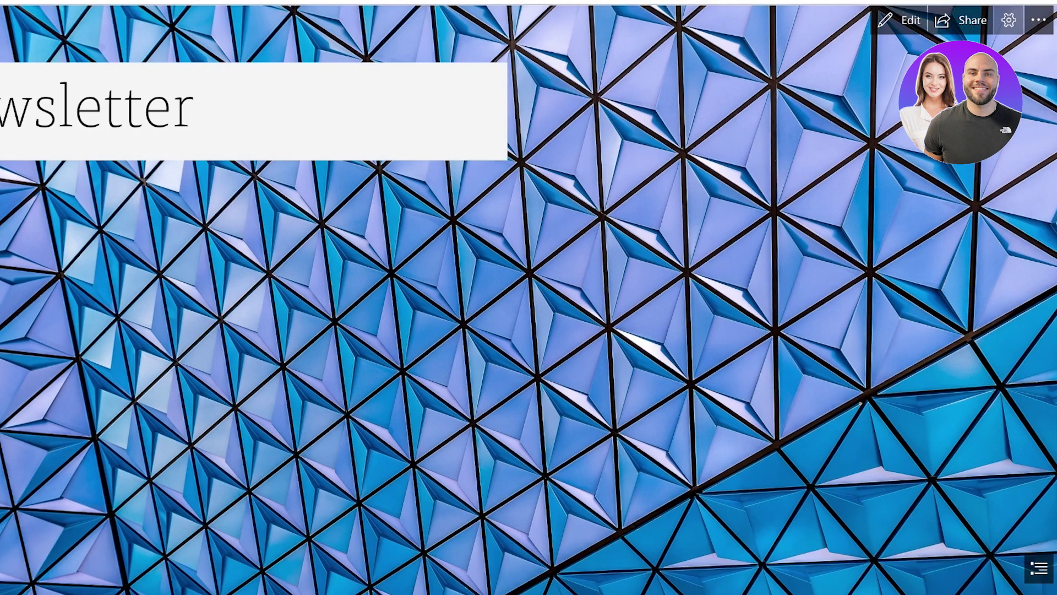
click(961, 21)
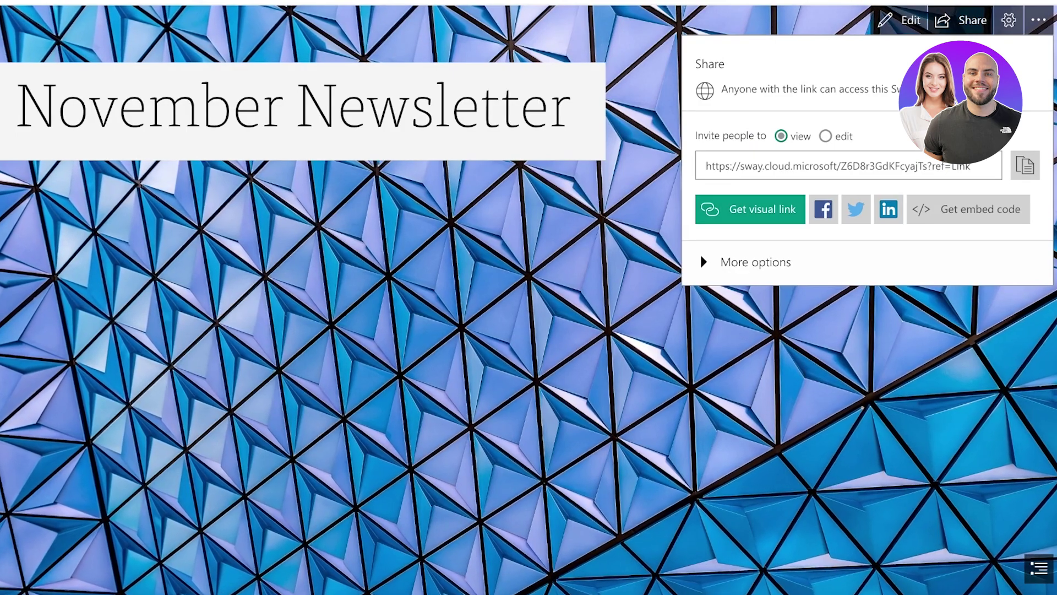
click(750, 209)
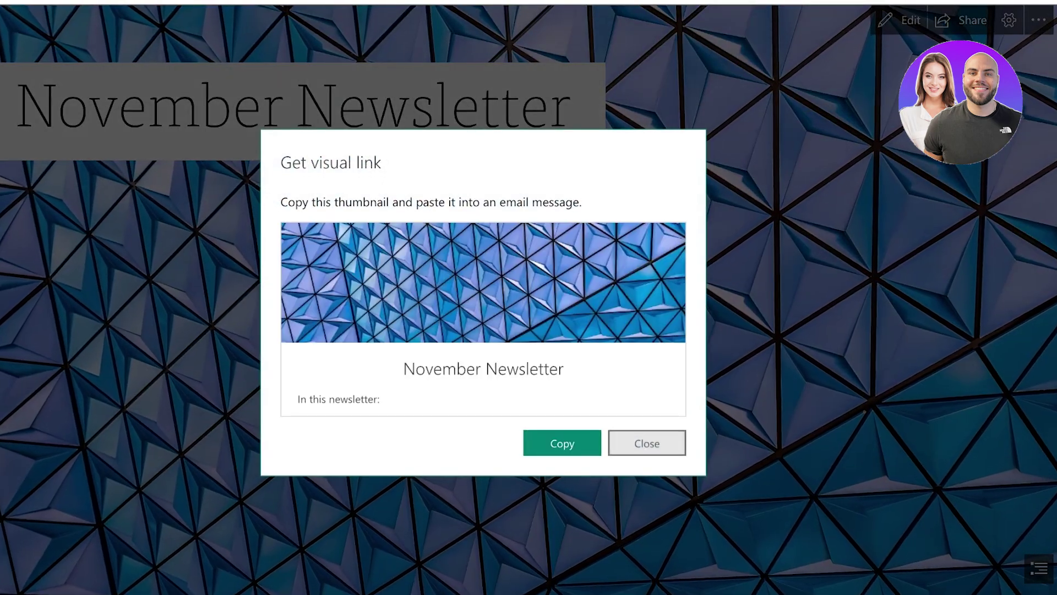
click(647, 439)
- Set the newsletter's share link to invite people to edit and expand the additional sharing options
click(960, 20)
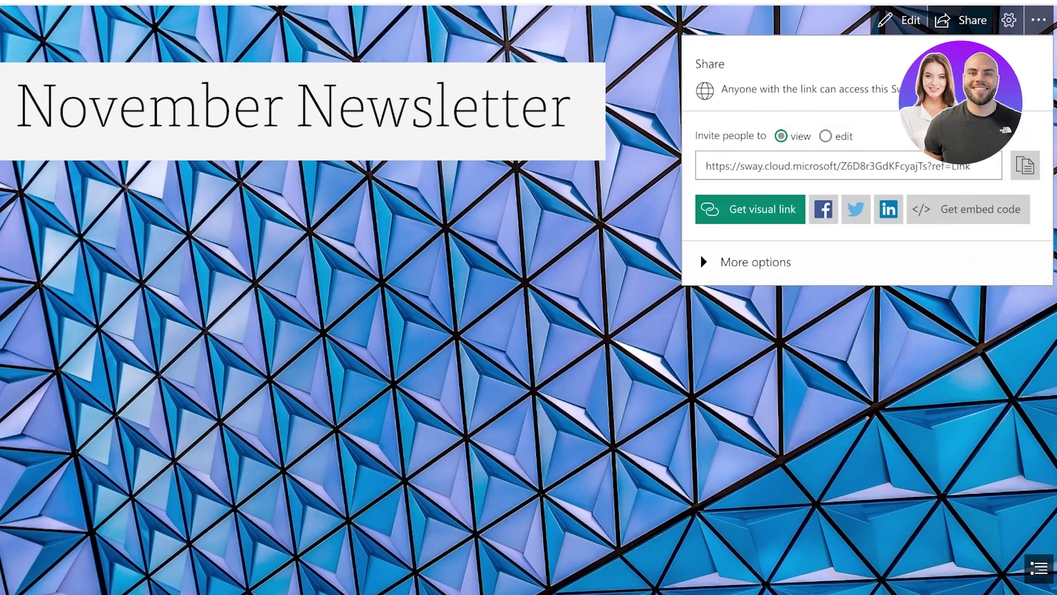
click(825, 136)
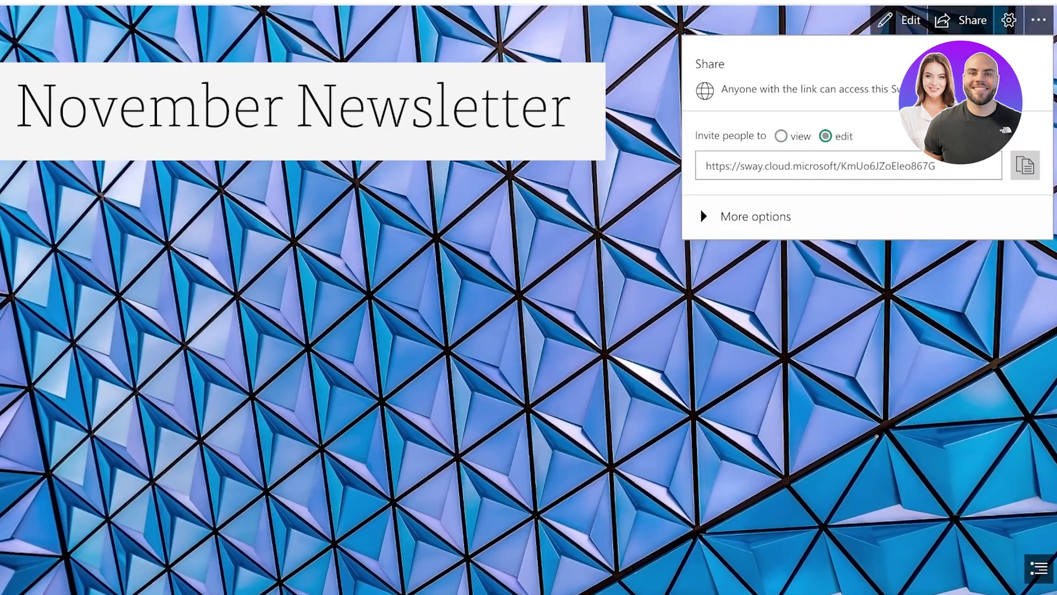
key(Tab)
key(Tab)
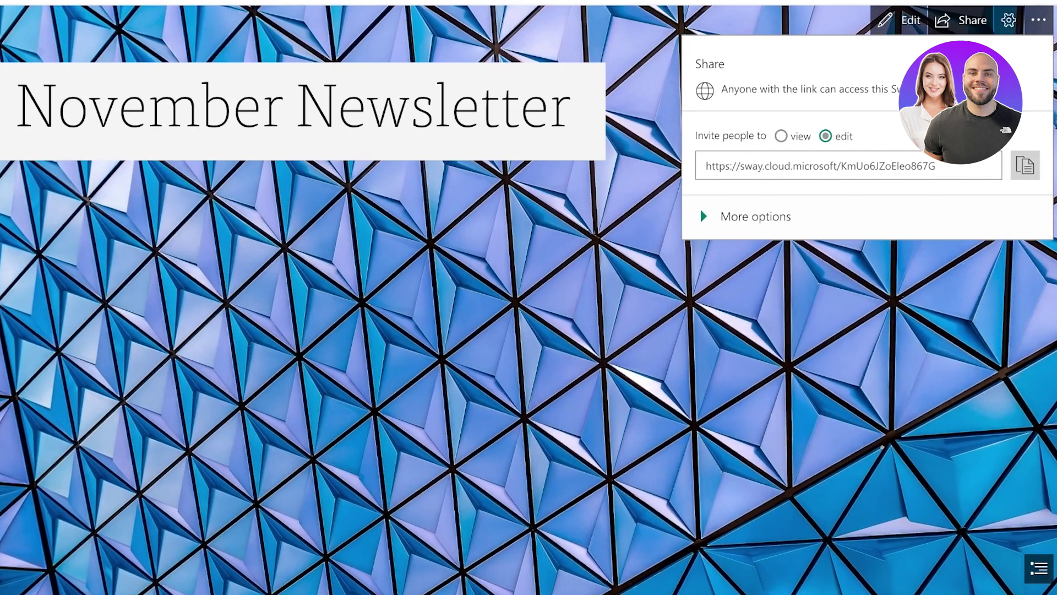
key(Return)
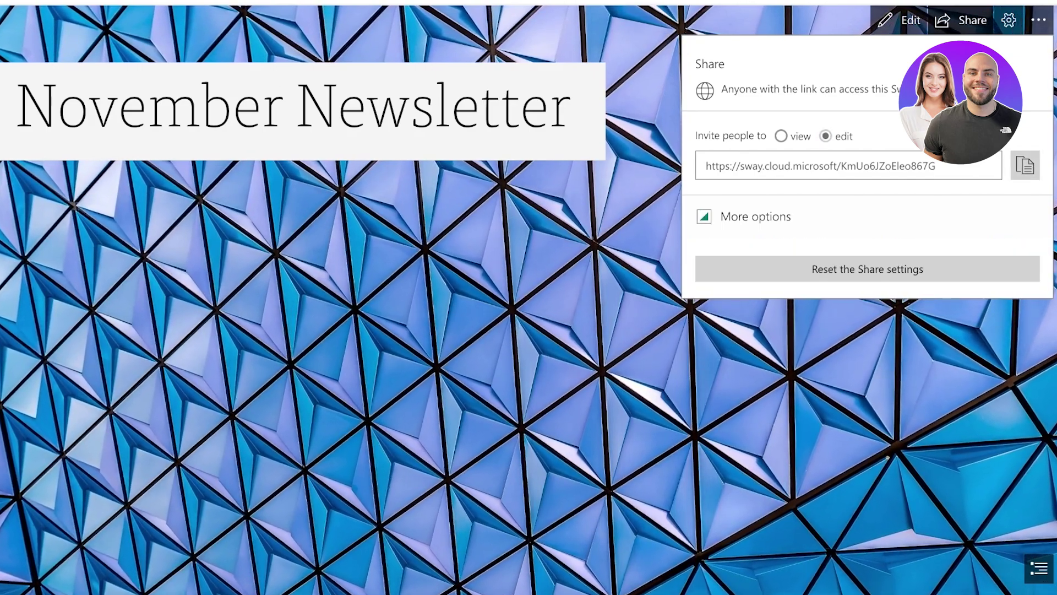